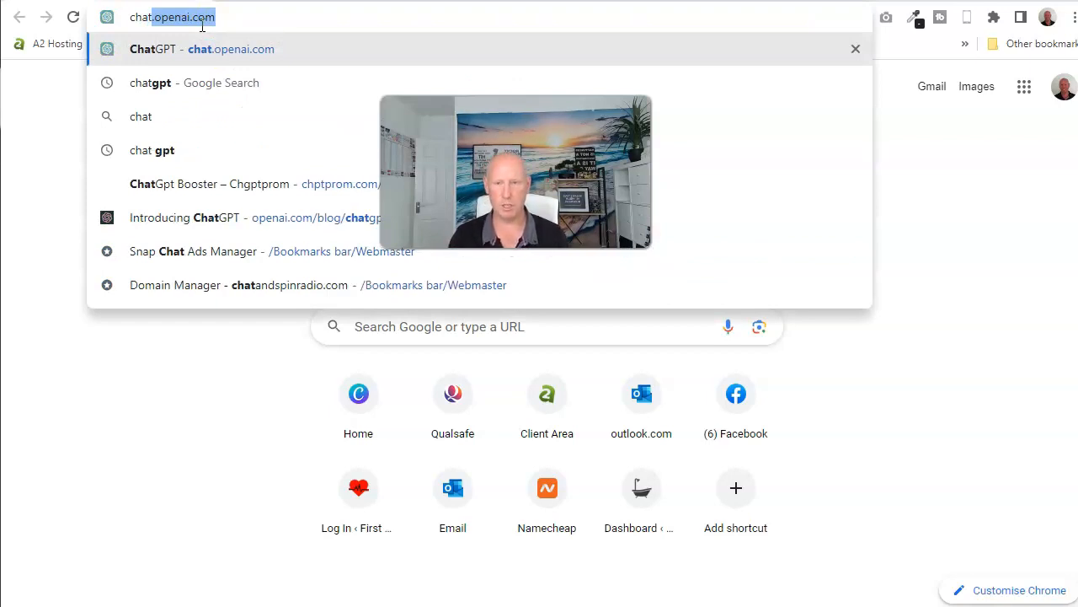
Open ChatGPT at chat.openai.com and start a new chat.
key(Return)
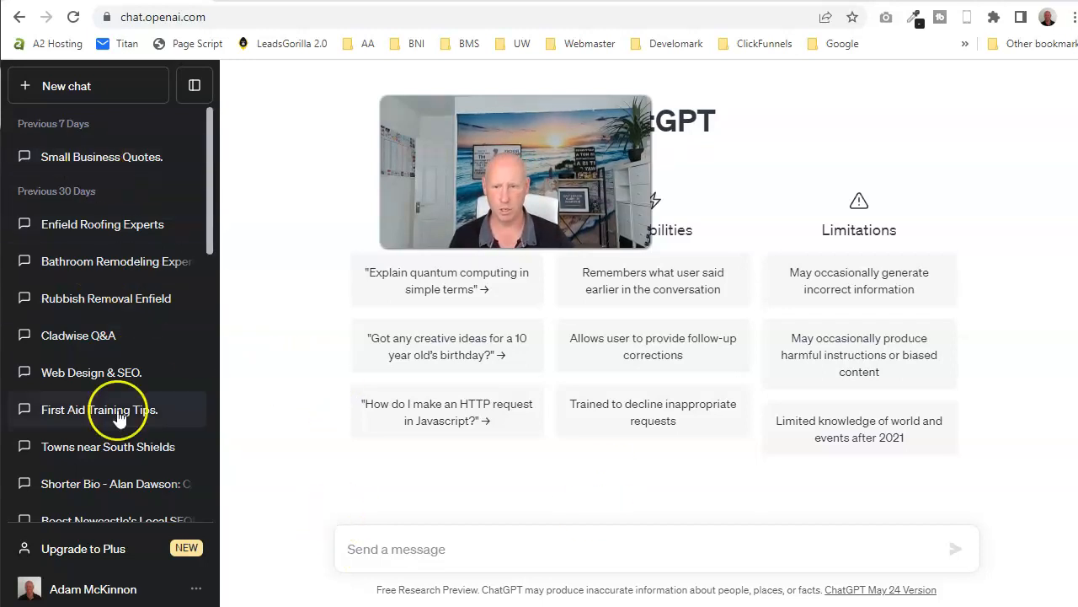
scroll(122, 380, down, 4)
scroll(129, 425, down, 3)
scroll(127, 421, up, 10)
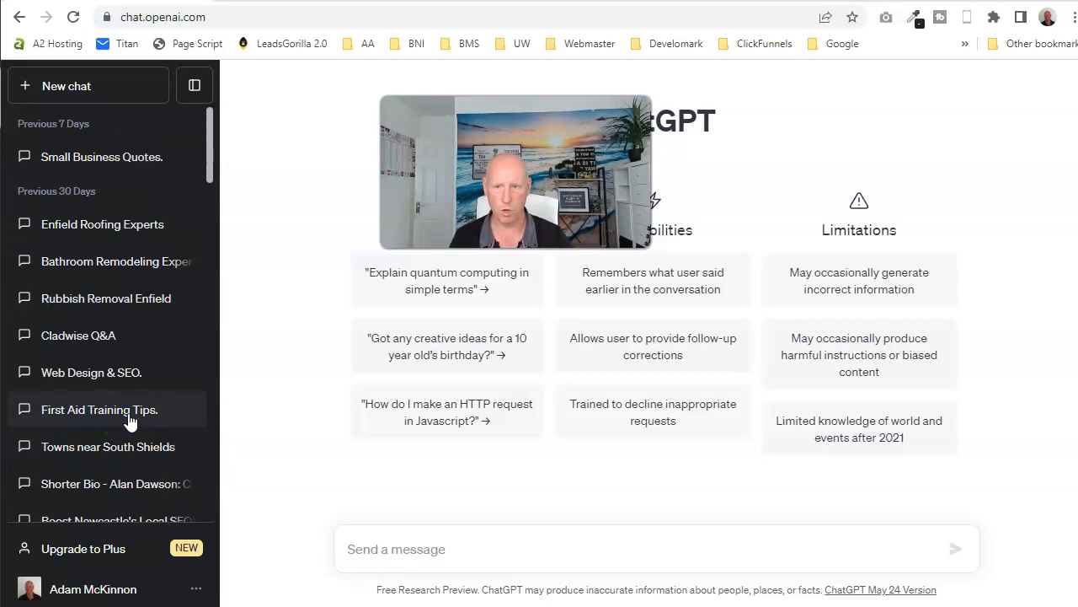
click(116, 86)
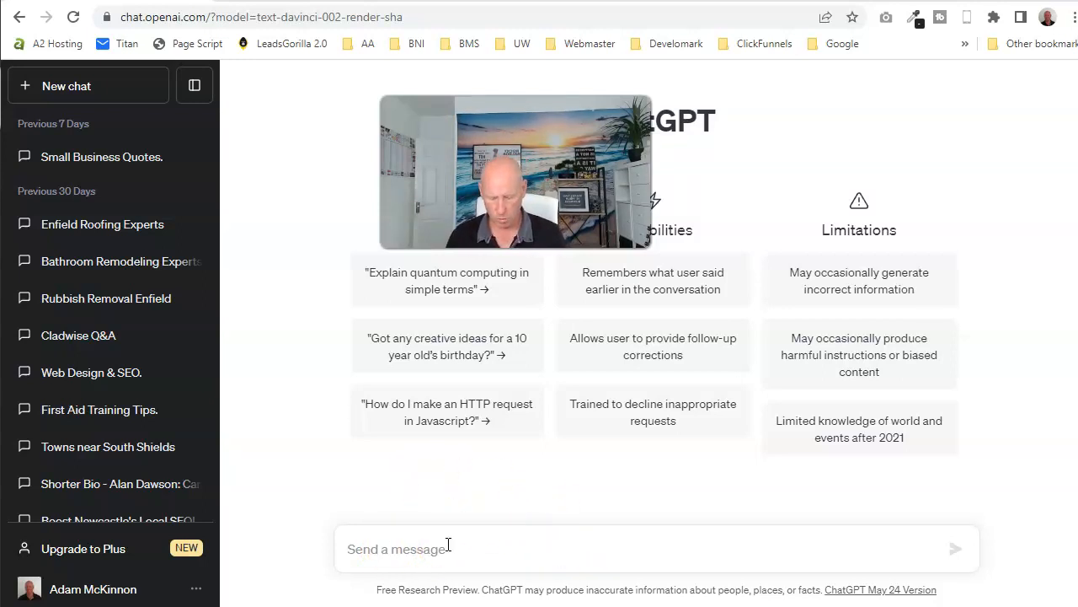
Send the prompt "please write me 10 compelling article titles about first aid" and dismiss the chat-sharing notice.
text(please )
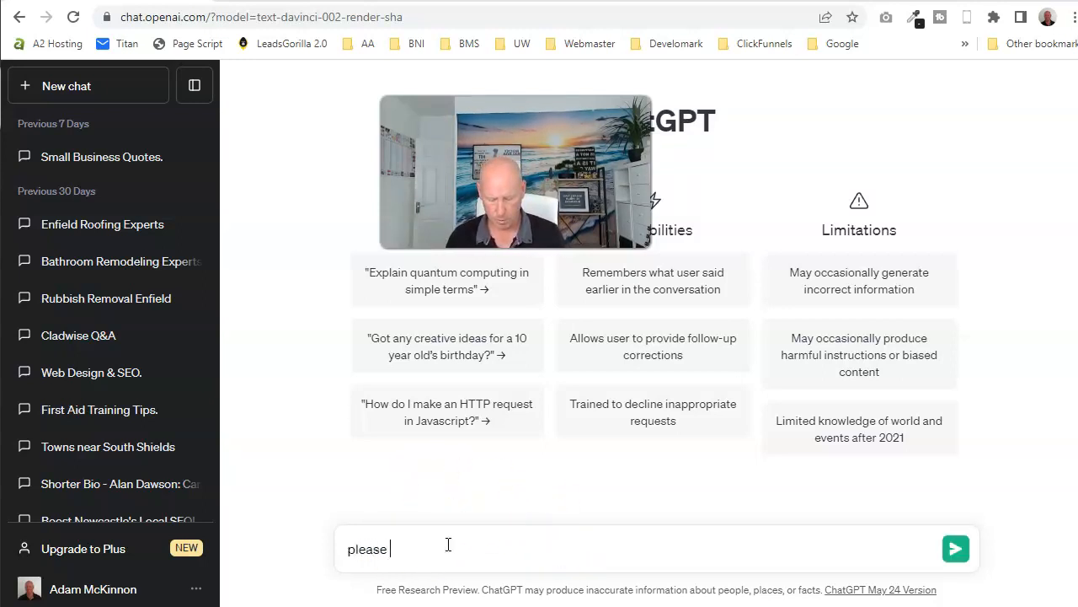
text(write me)
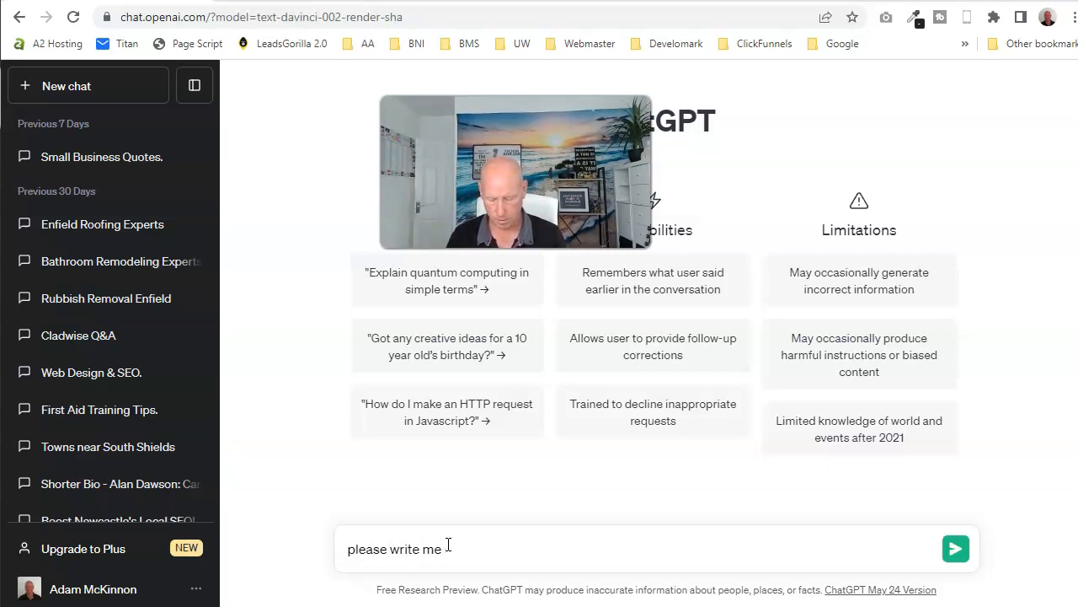
text( 10 compelling article titles for)
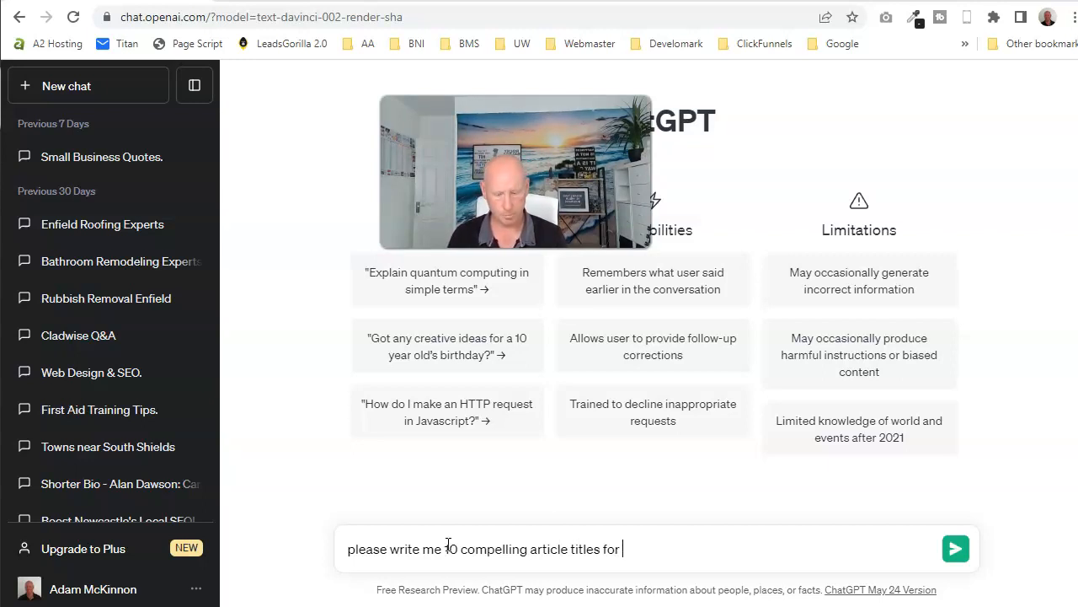
key(BackSpace)
key(BackSpace)
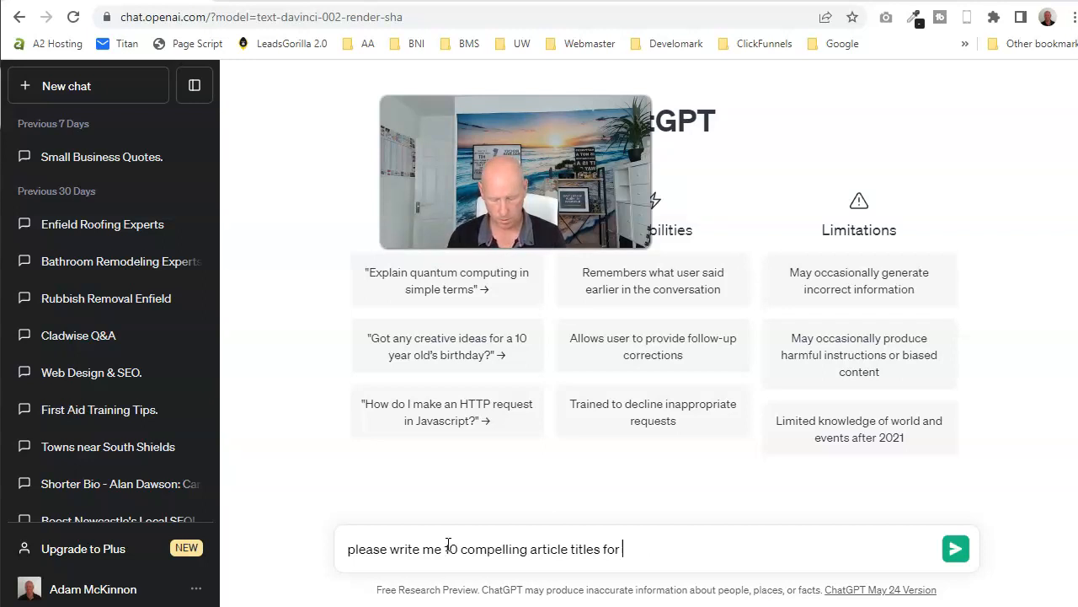
text(about)
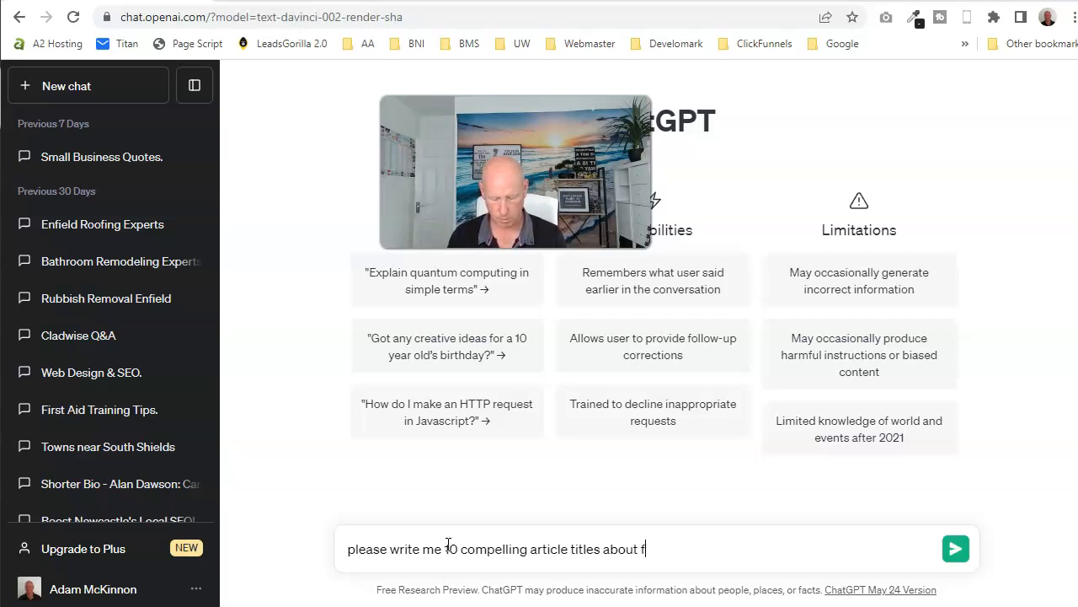
text( first aid)
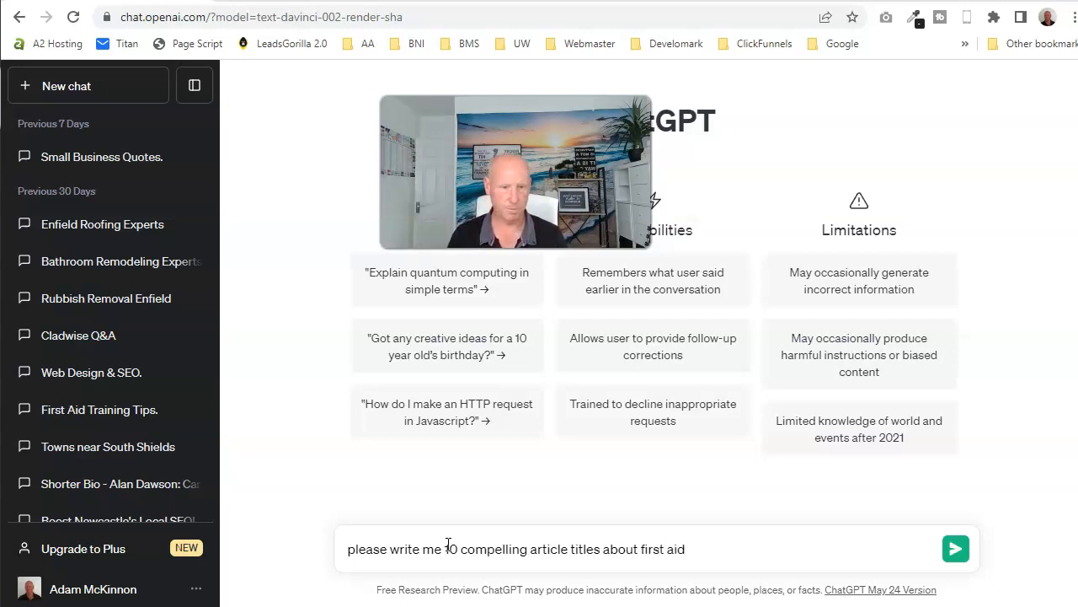
key(Return)
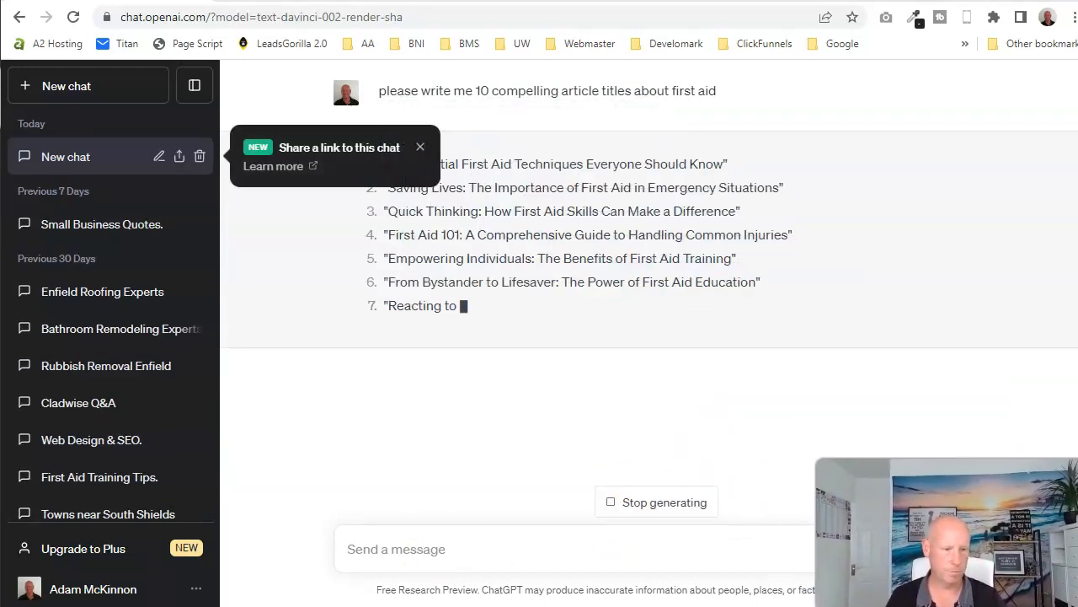
click(419, 148)
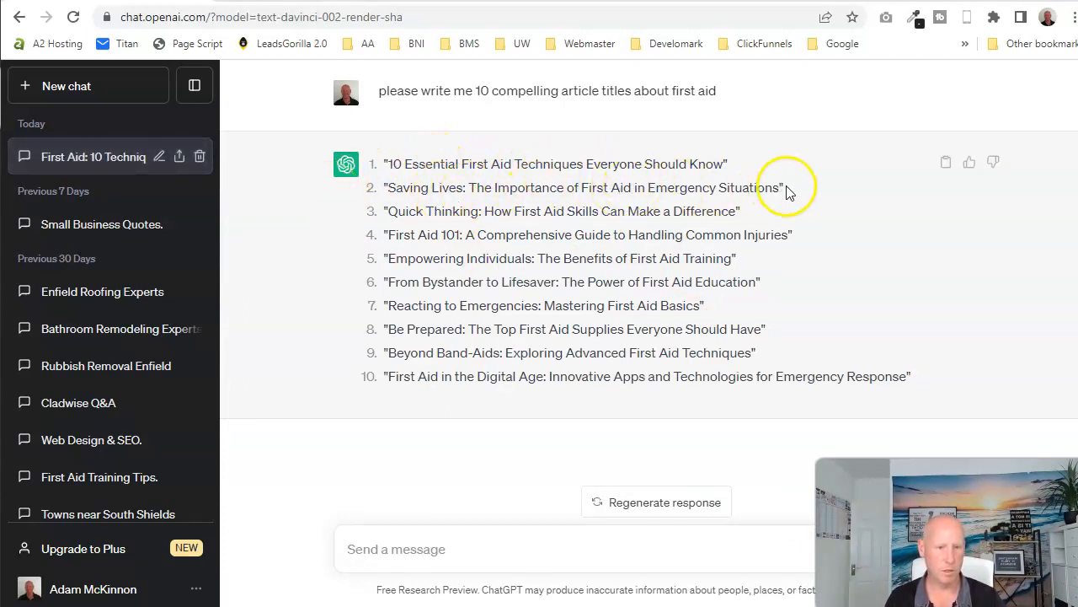
Copy the suggested title "Quick Thinking: How First Aid Skills Can Make a Difference" without its quotation marks.
drag(782, 187, 737, 211)
key(ctrl+c)
click(392, 187)
right_click(766, 190)
click(465, 91)
right_click(737, 211)
click(741, 229)
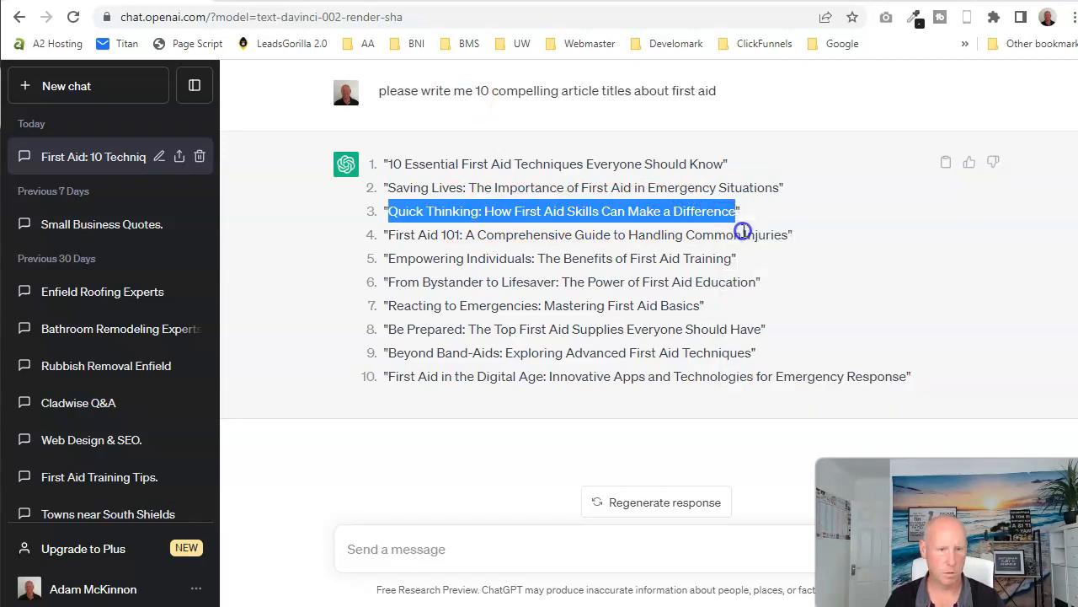
Send the prompt "can you write me a blog article with the following title" followed by the copied title.
click(521, 555)
text(c)
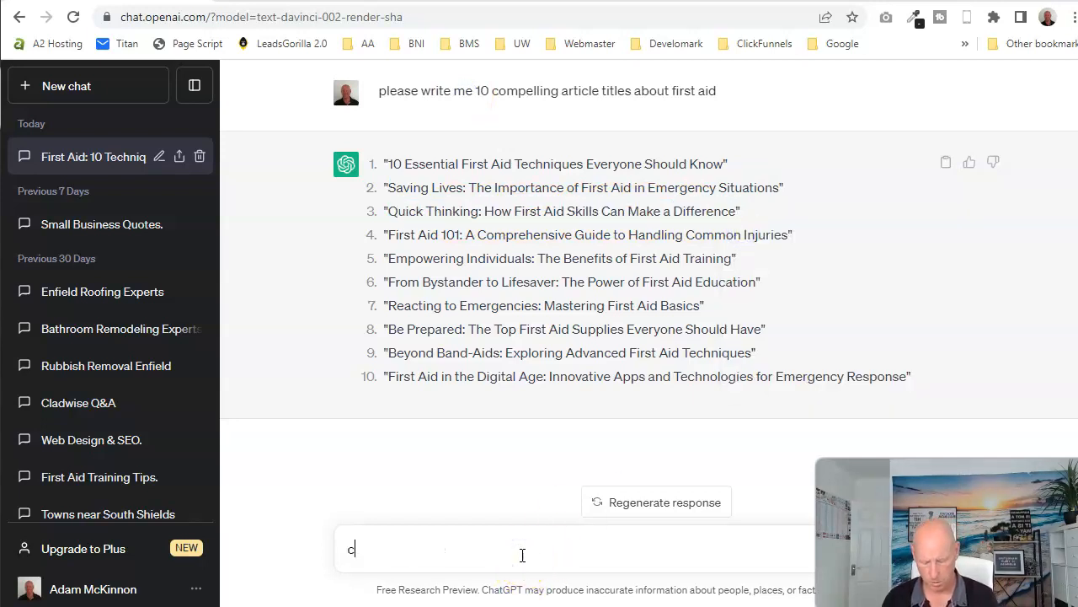
text(an you write me a blog)
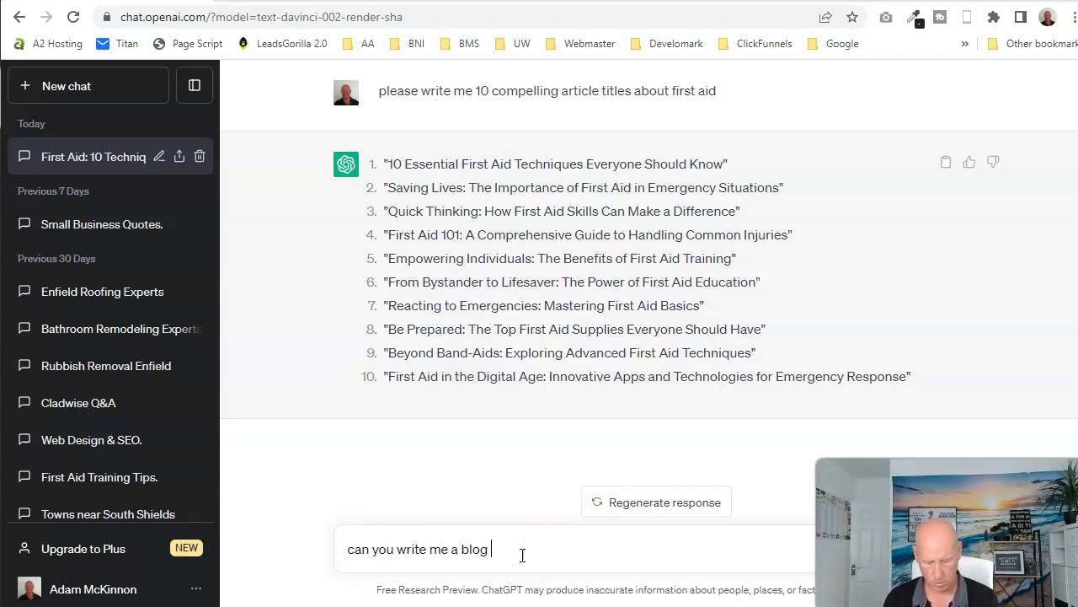
text(article with t)
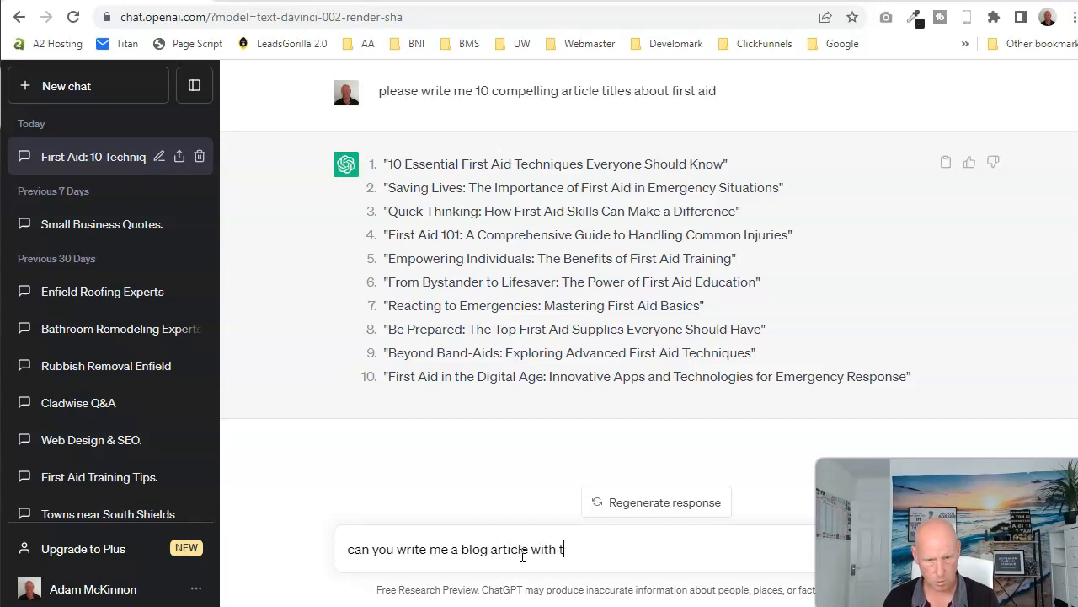
text(he following title)
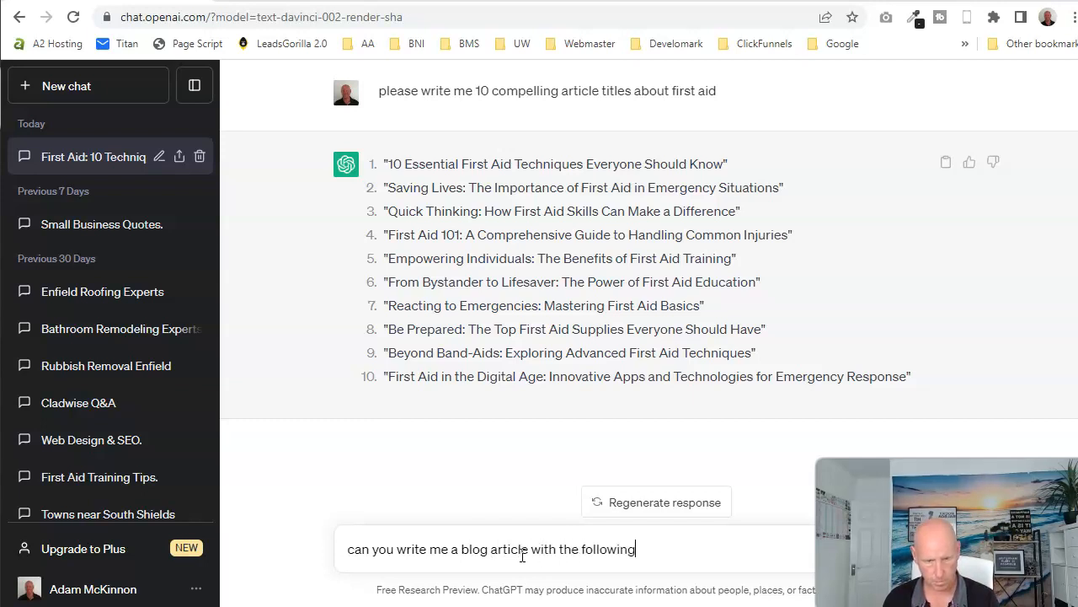
right_click(698, 545)
click(733, 401)
click(601, 535)
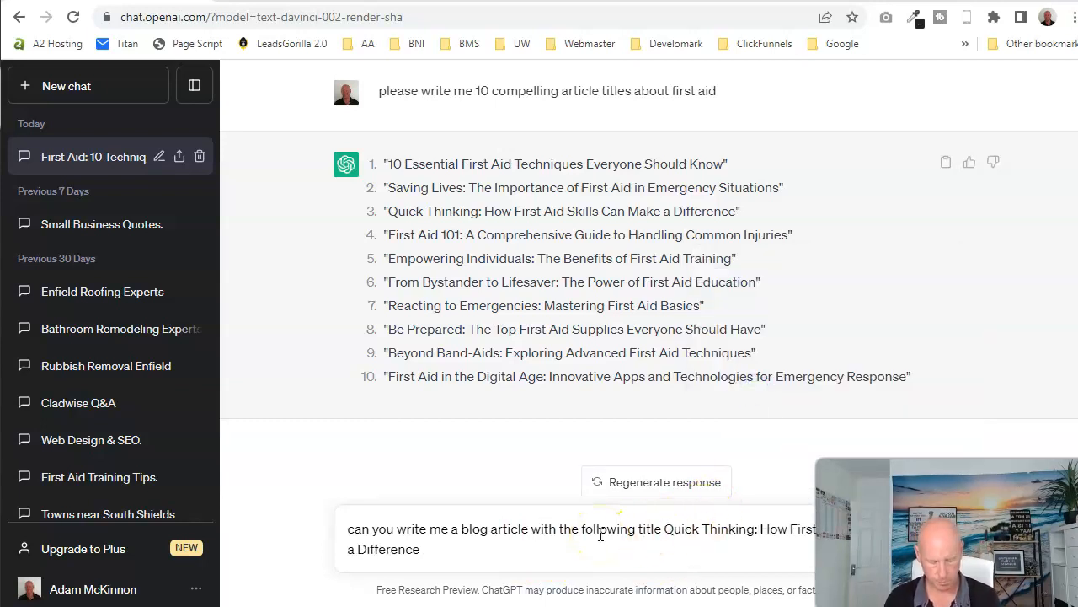
key(Return)
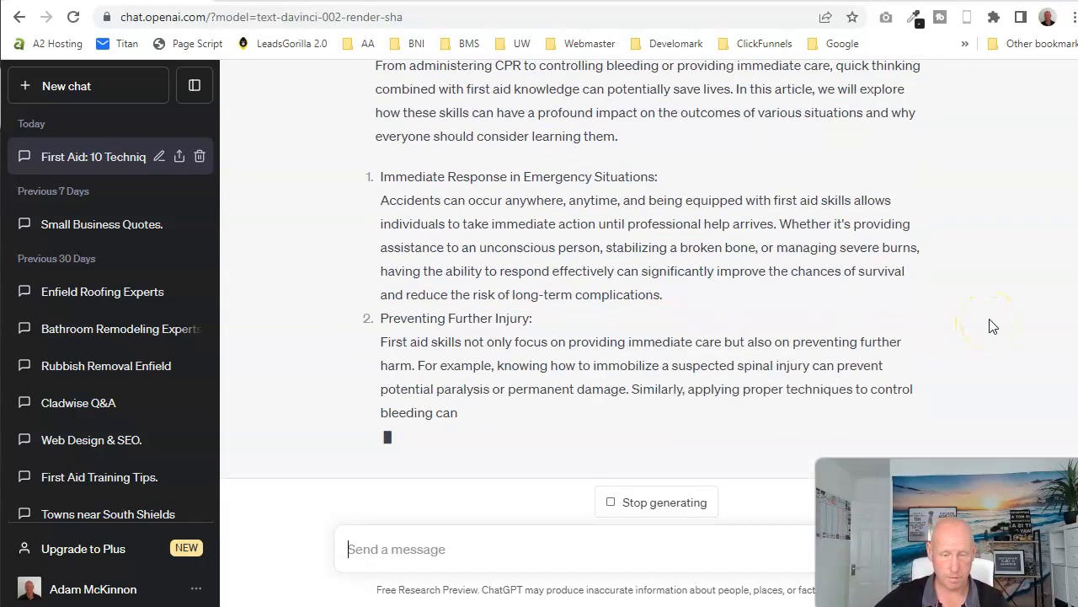
right_click(999, 310)
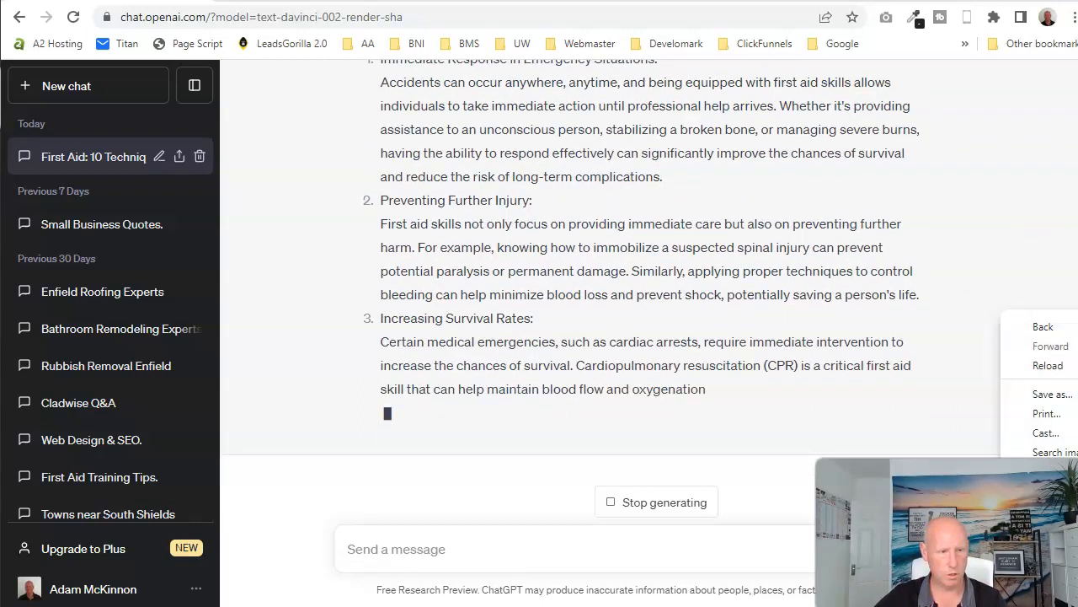
click(1052, 253)
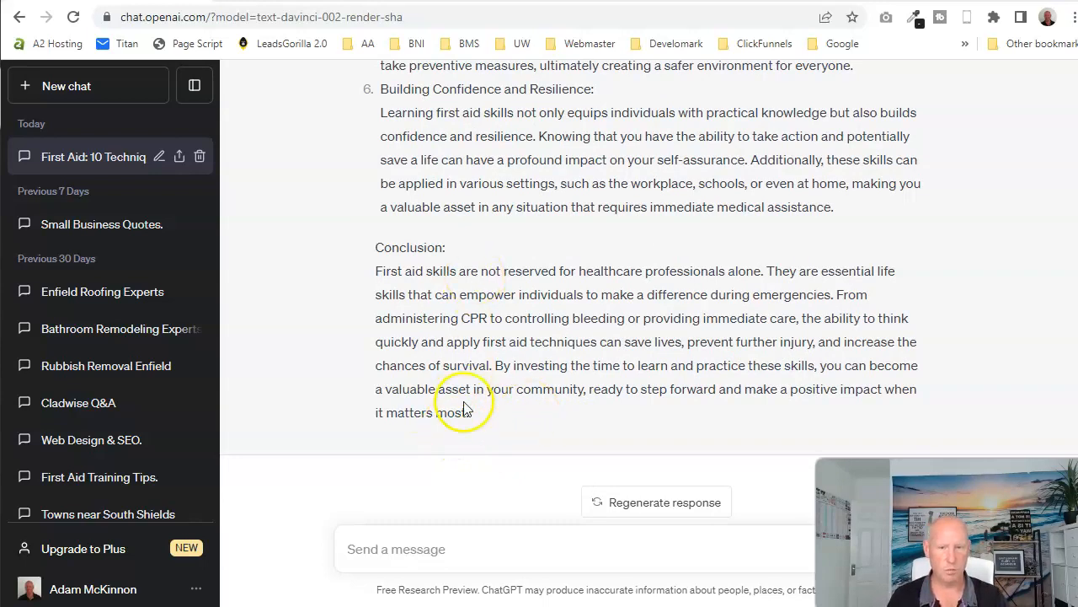
Send the prompt "please re-write the article in a friendly and casual tone and make sure that it doesn't appear to be ai generated".
scroll(466, 410, up, 15)
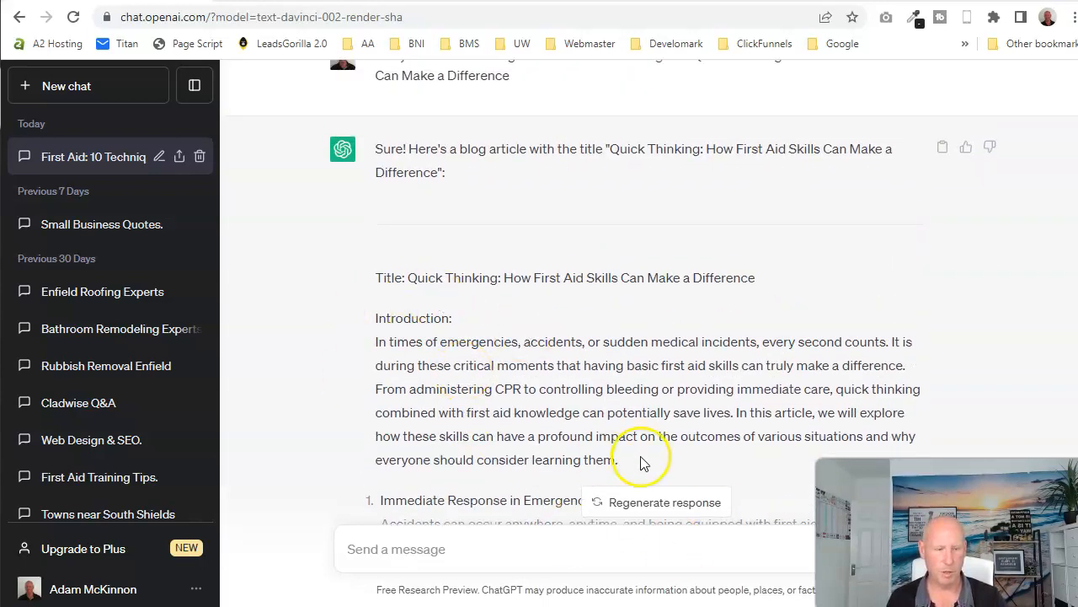
scroll(481, 448, down, 10)
scroll(487, 453, down, 4)
click(389, 548)
text(please)
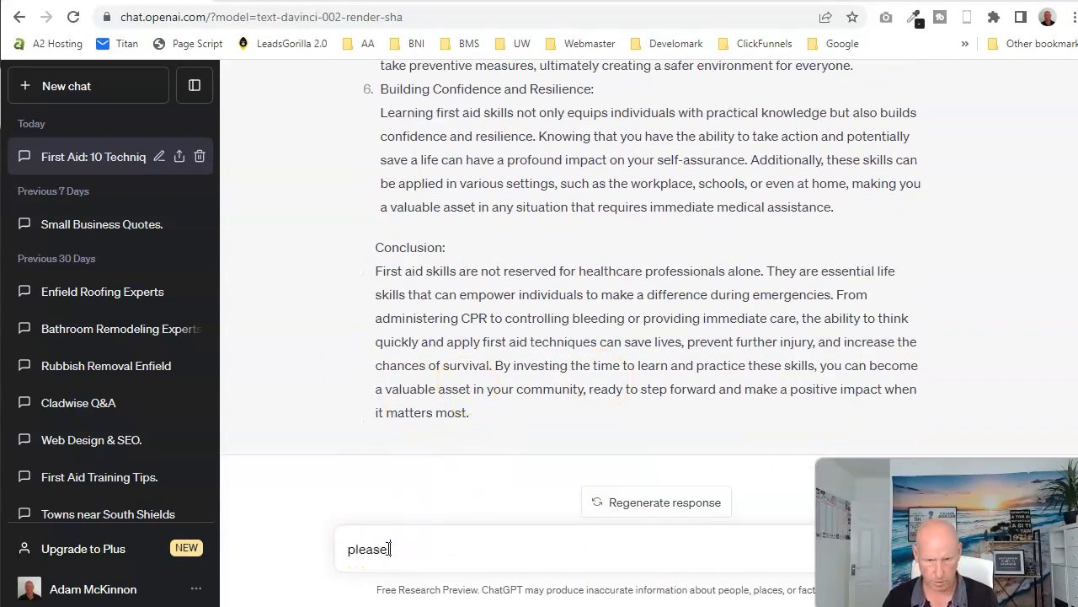
text( re-write the article in a friendly and casual tone and make sure that it do)
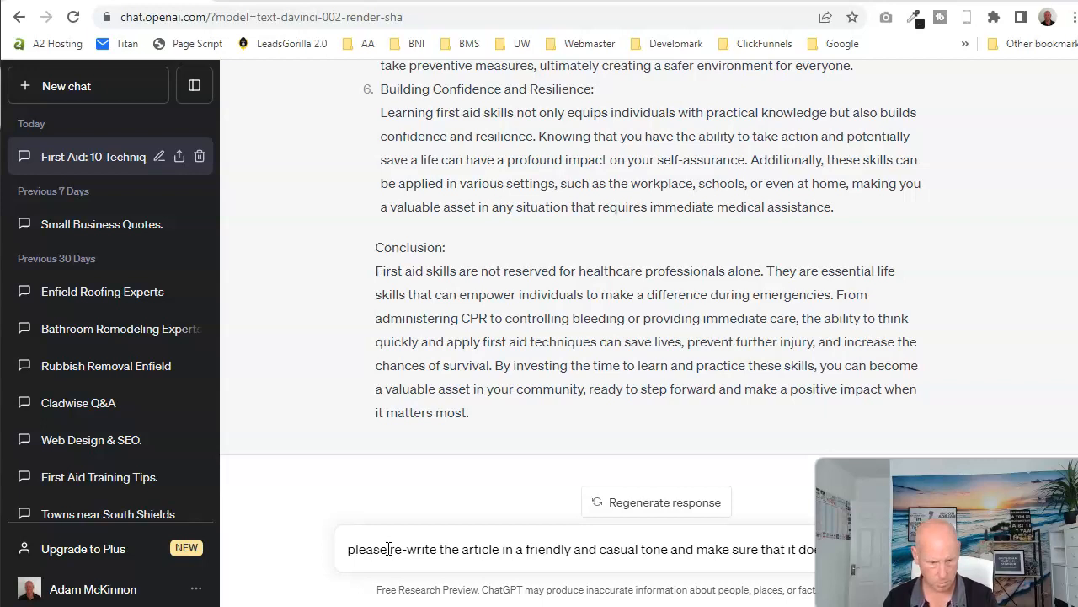
text(genera)
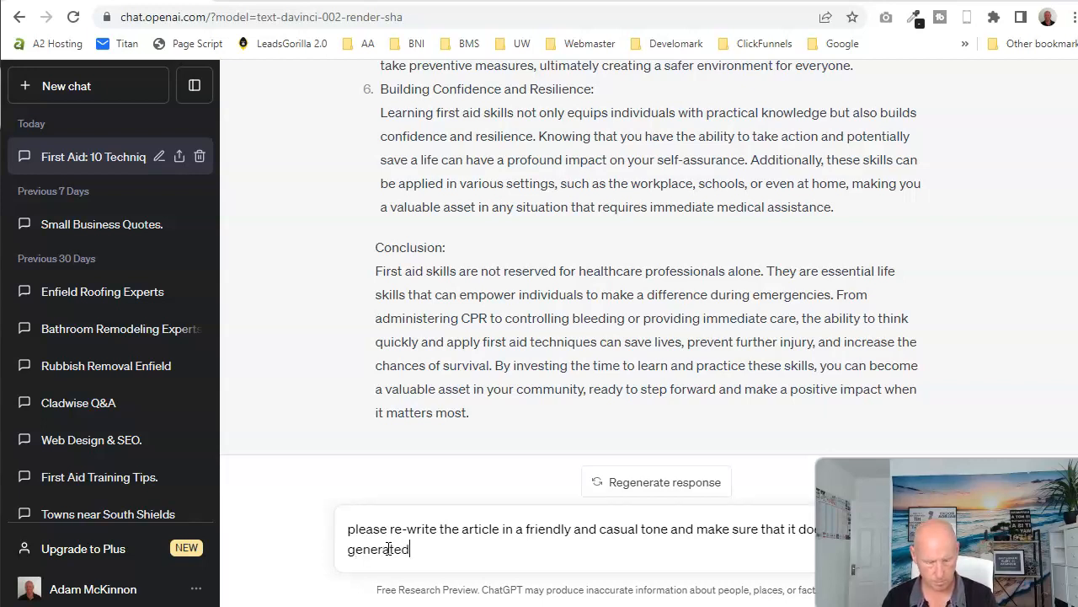
text(ted)
key(Return)
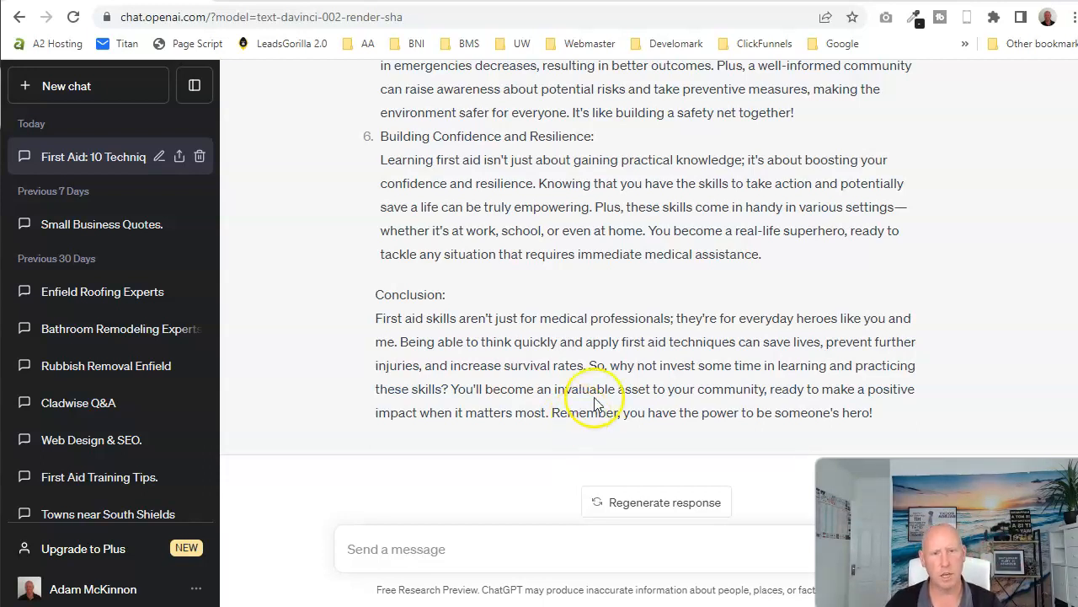
scroll(455, 236, up, 15)
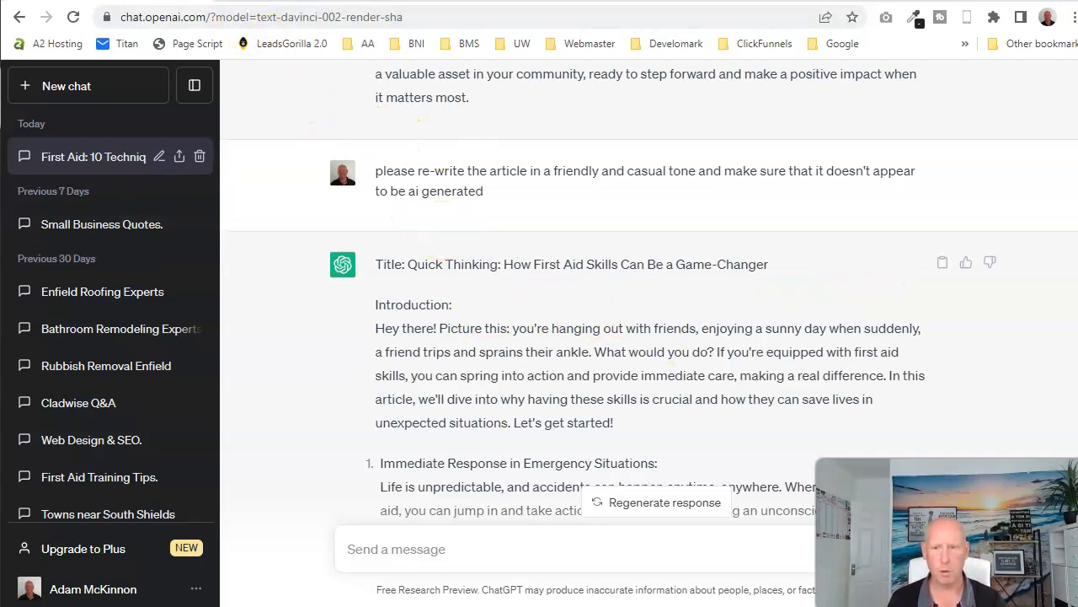
Load the WordPress admin address firstaidsafetytraining.com/wp-admin in a new browser tab.
key(ctrl+t)
click(264, 10)
text(firstaid)
key(End)
text(/)
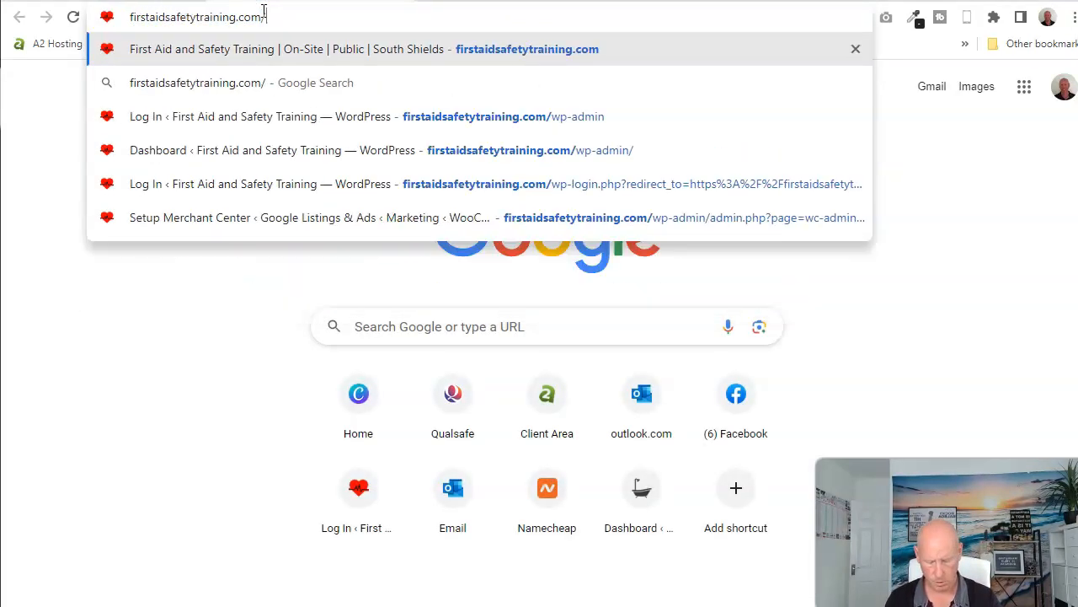
text(wp-admi)
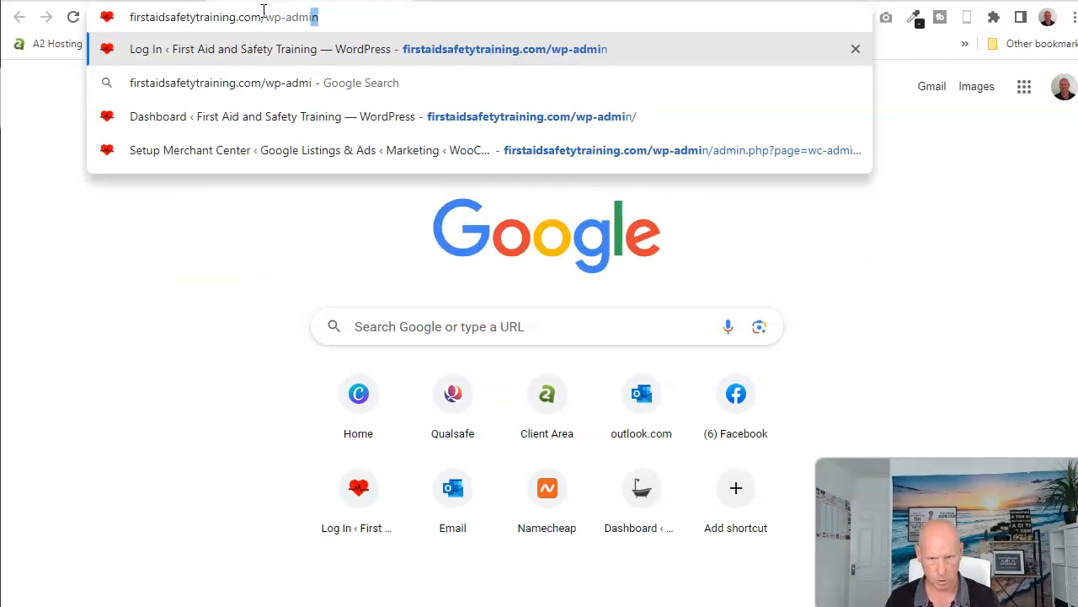
text(n)
key(Return)
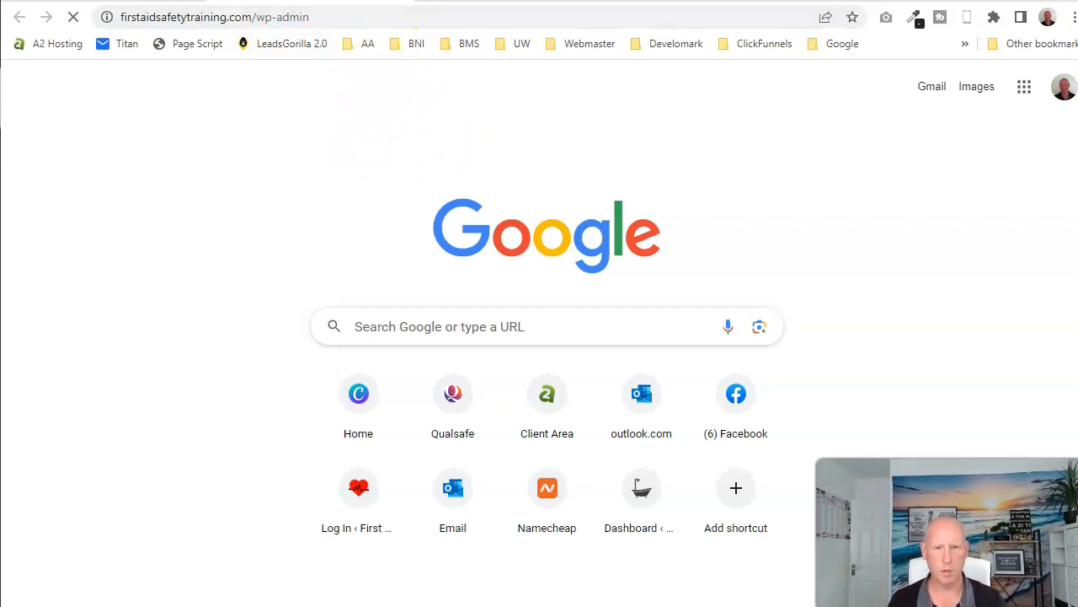
Open Canva in another browser tab and create a custom-size design of 1278 × 678 px.
click(433, 19)
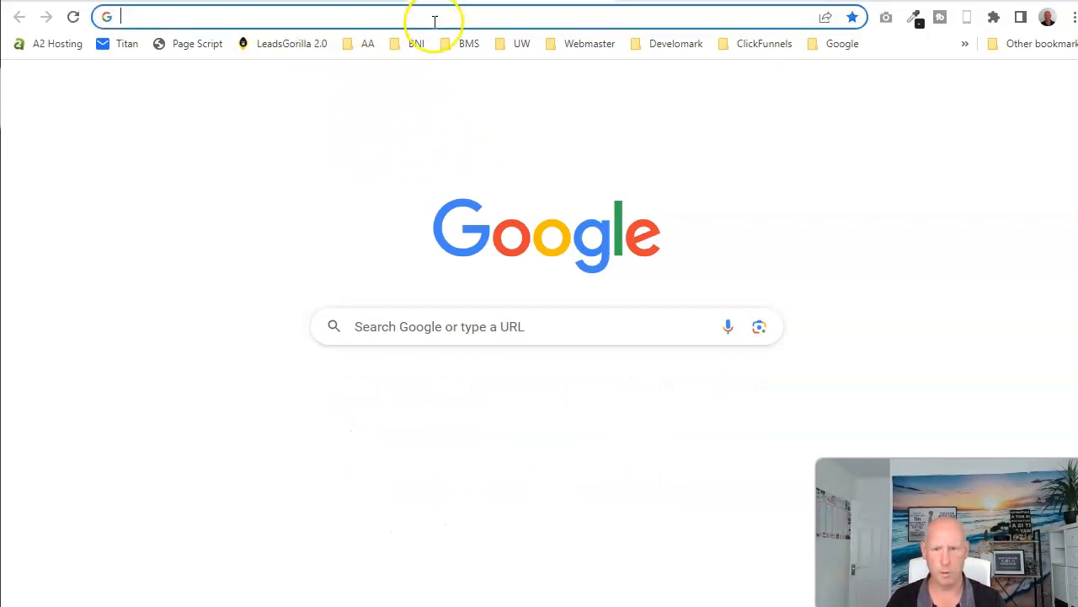
text(canva)
key(Return)
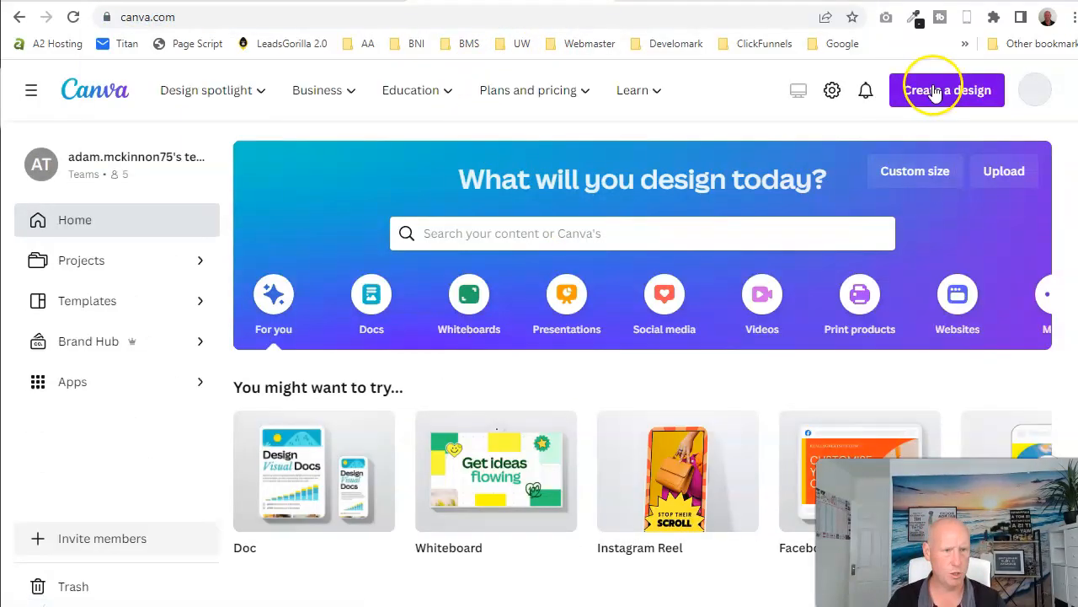
click(944, 90)
click(738, 527)
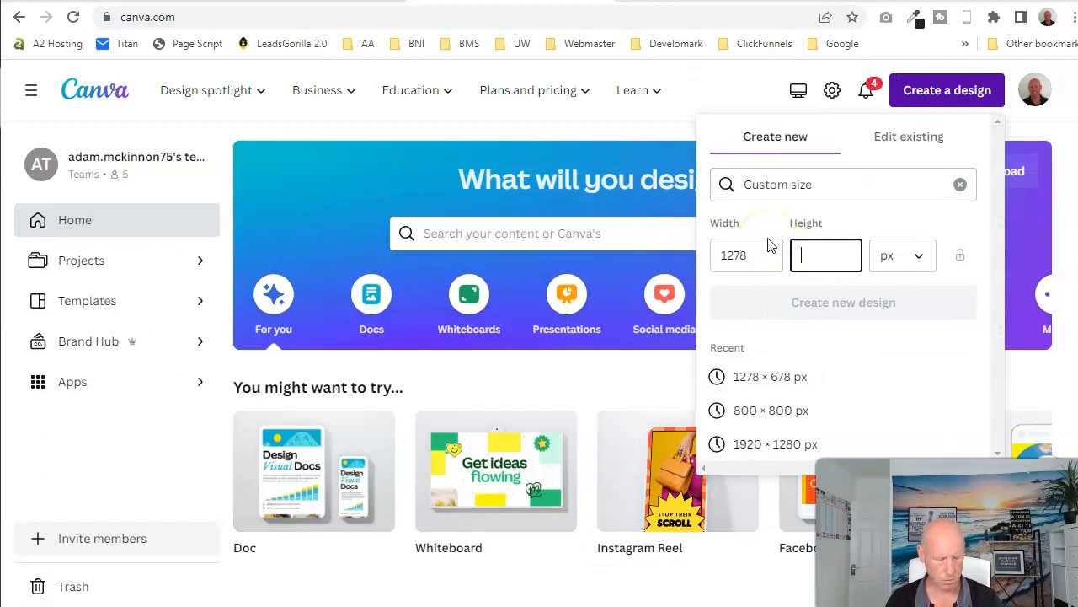
text(678)
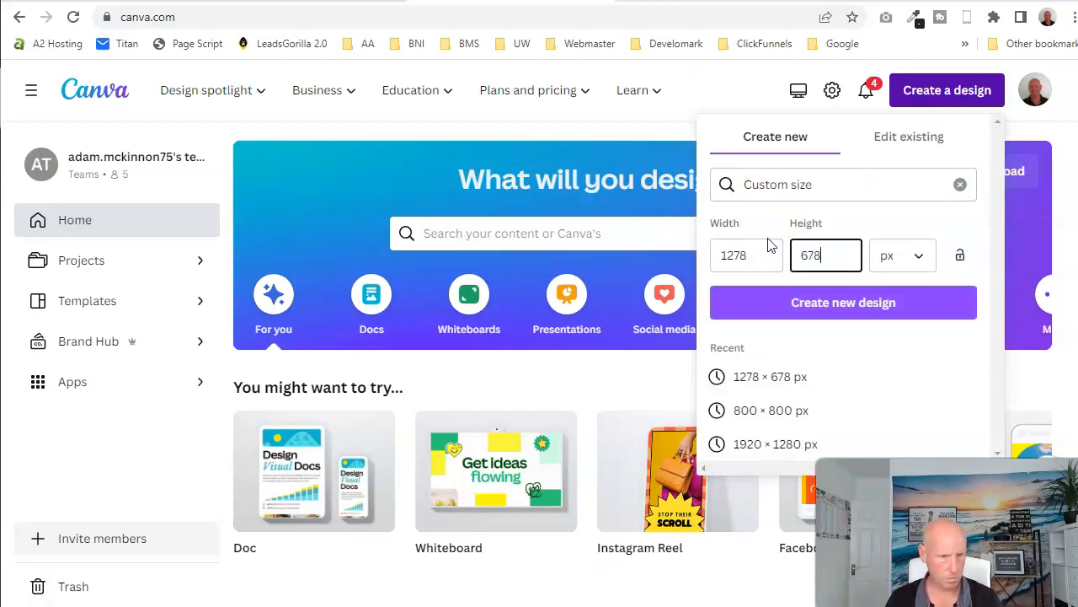
click(822, 305)
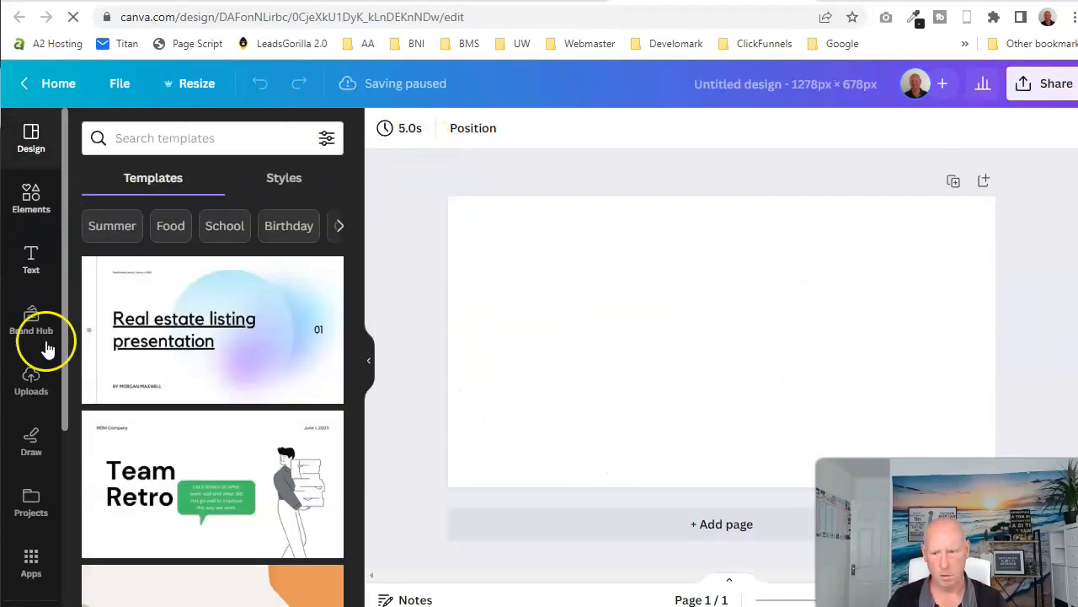
Search the photo library for "first aid".
scroll(48, 466, down, 2)
scroll(48, 466, down, 2)
click(31, 390)
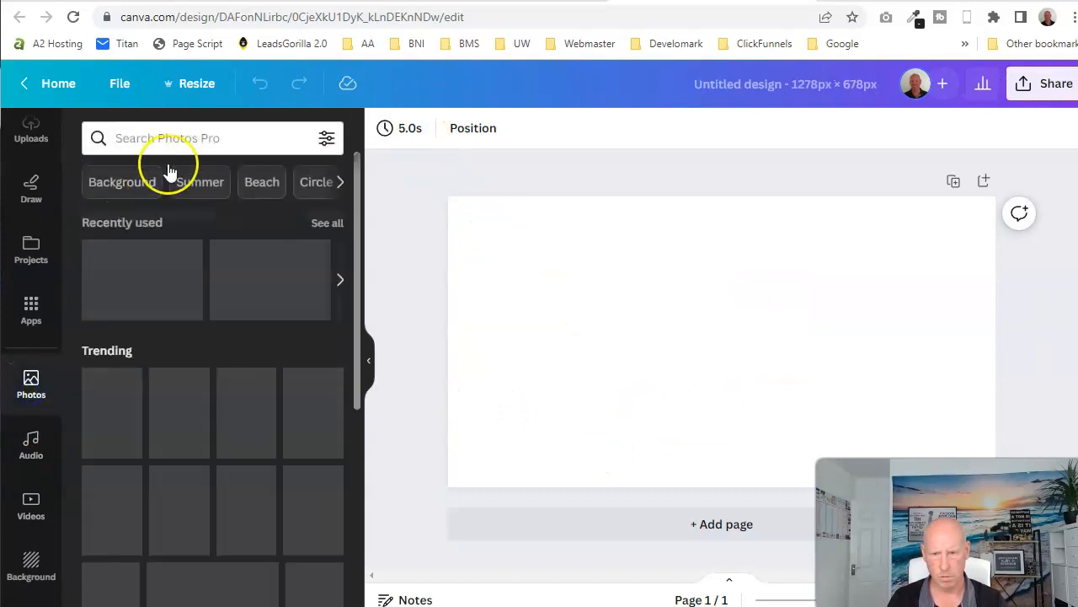
click(189, 135)
text(first aid)
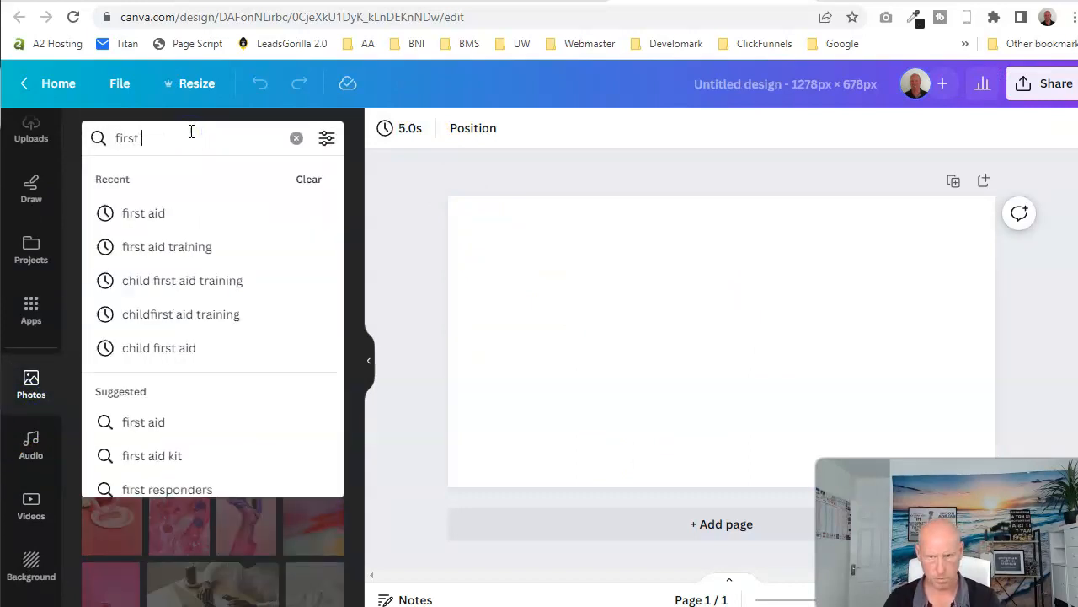
key(Return)
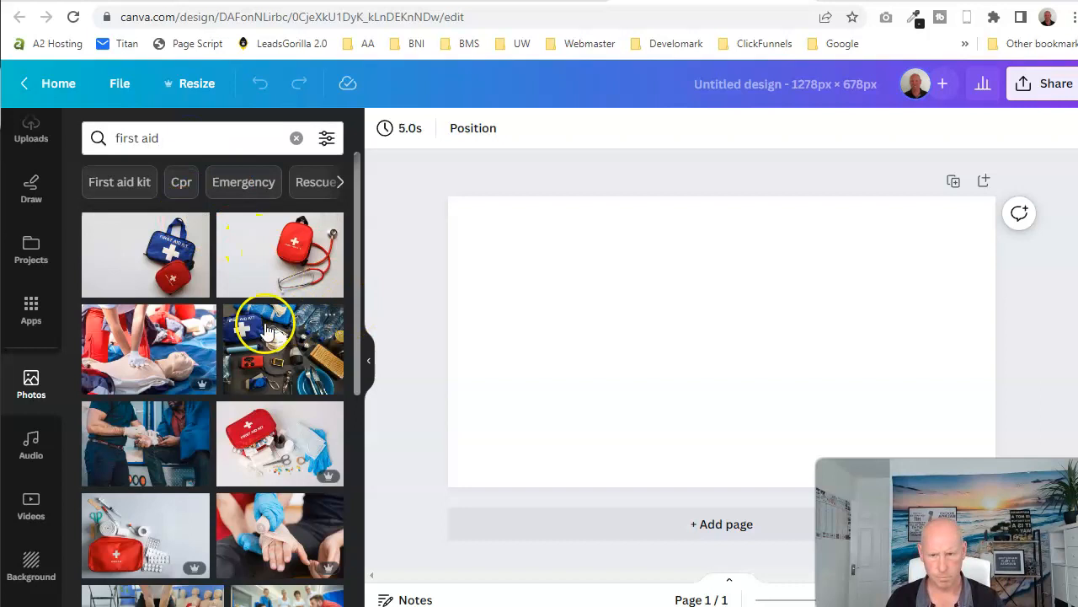
Add the photo of CPR practice on a manikin to the design and enlarge it to cover the whole canvas.
click(137, 354)
drag(548, 227, 386, 196)
drag(893, 454, 927, 411)
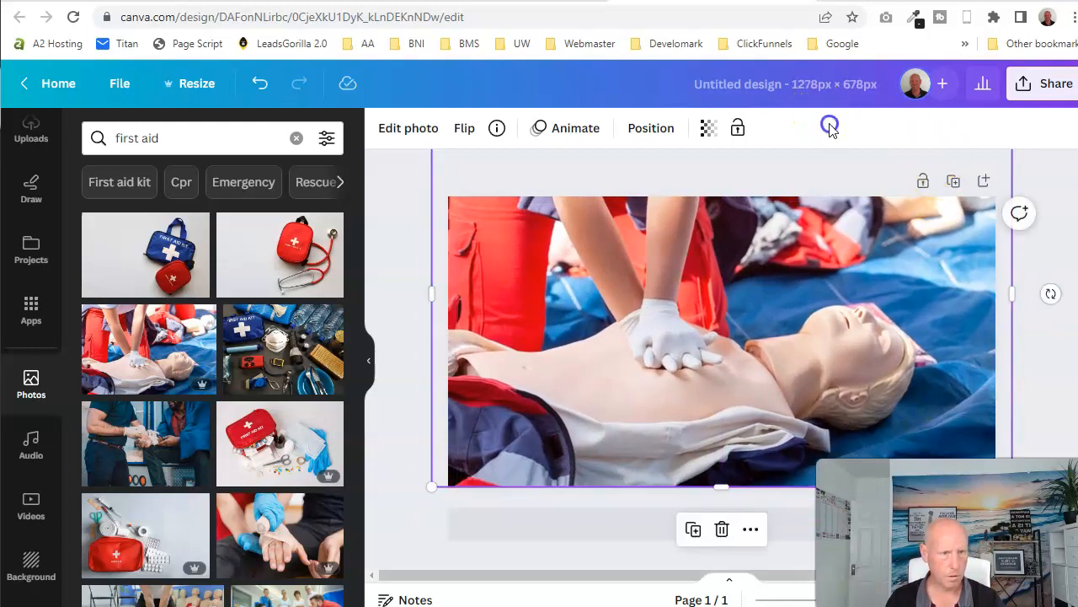
Copy the article title from ChatGPT and name the Canva design "Quick Thinking: How First Aid Skills Can Be a Game-Changer".
click(310, 2)
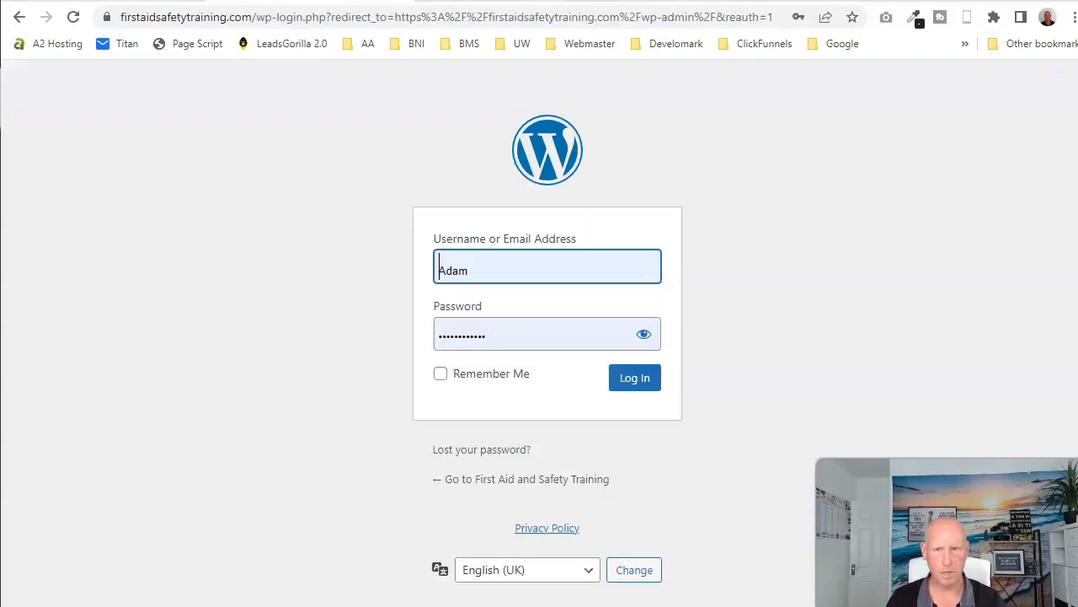
click(145, 1)
drag(410, 265, 759, 270)
right_click(761, 271)
click(774, 280)
click(674, 2)
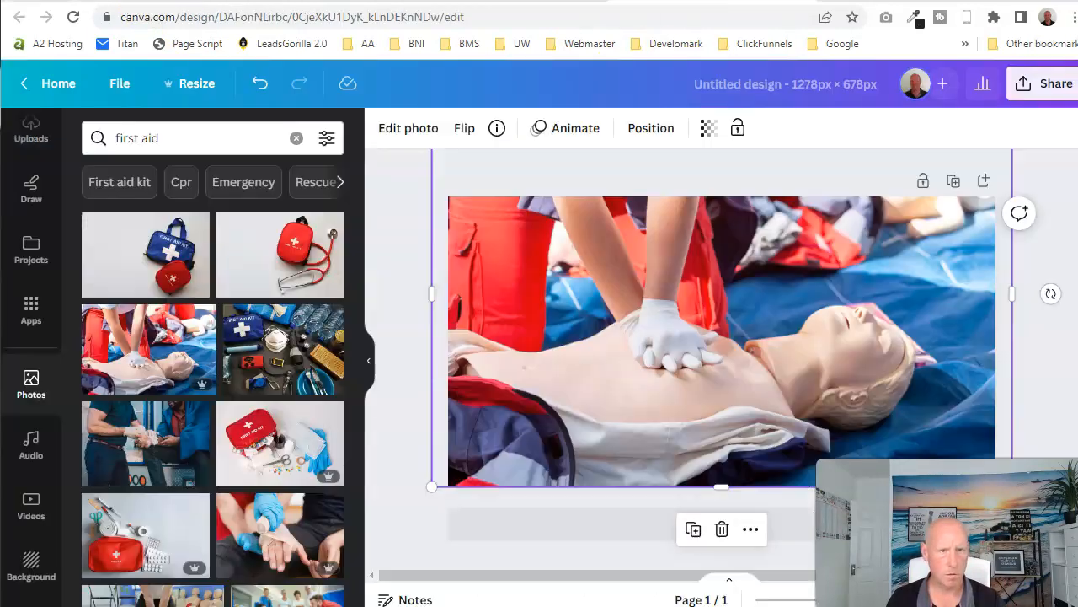
click(775, 84)
right_click(882, 84)
click(924, 216)
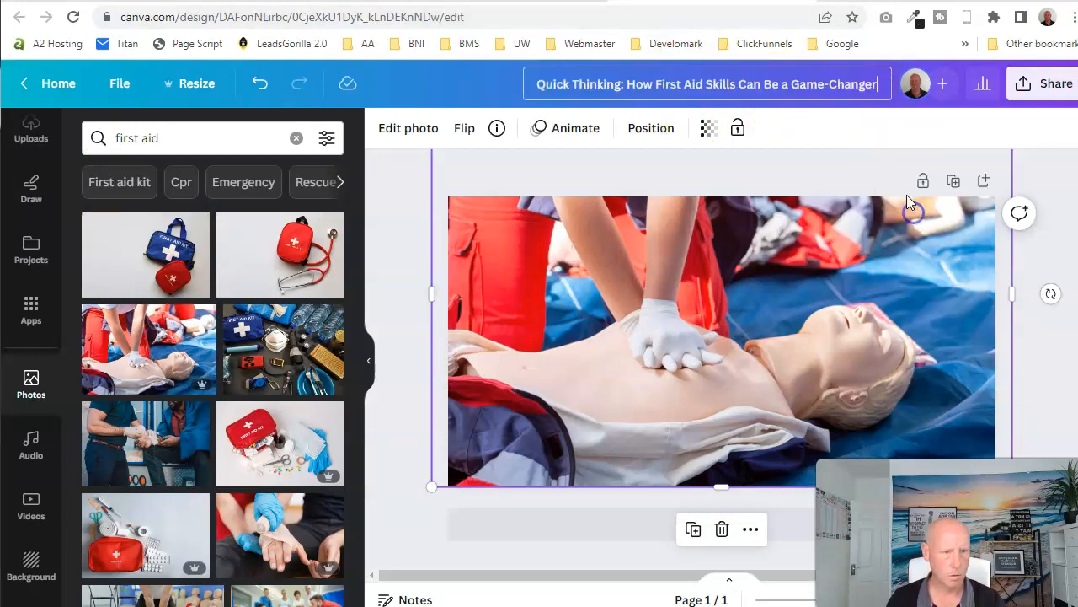
Download the design as a JPG file.
click(1053, 87)
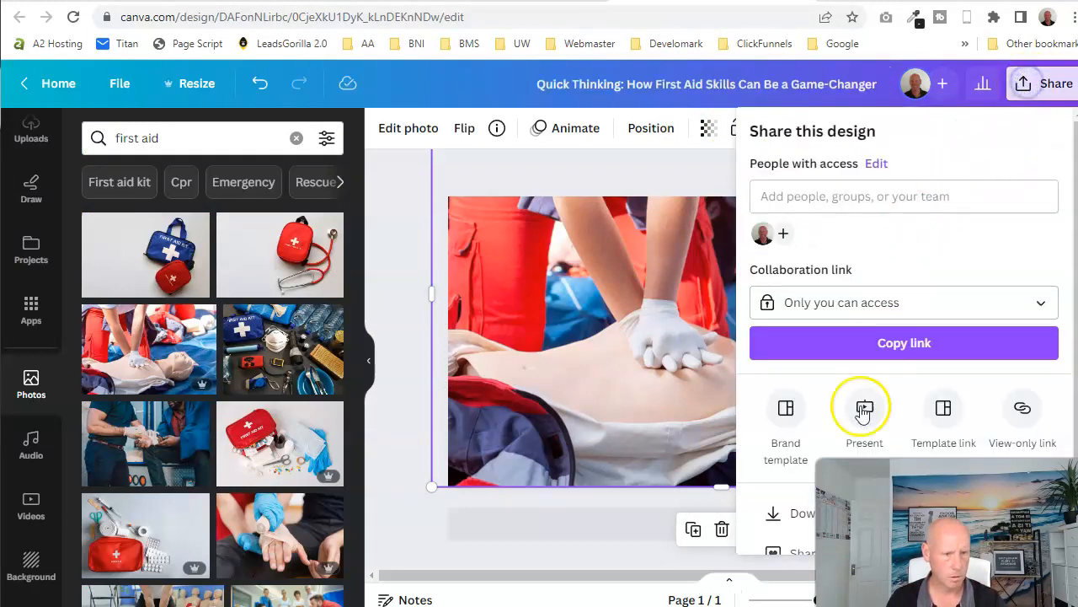
click(788, 510)
click(824, 201)
click(806, 206)
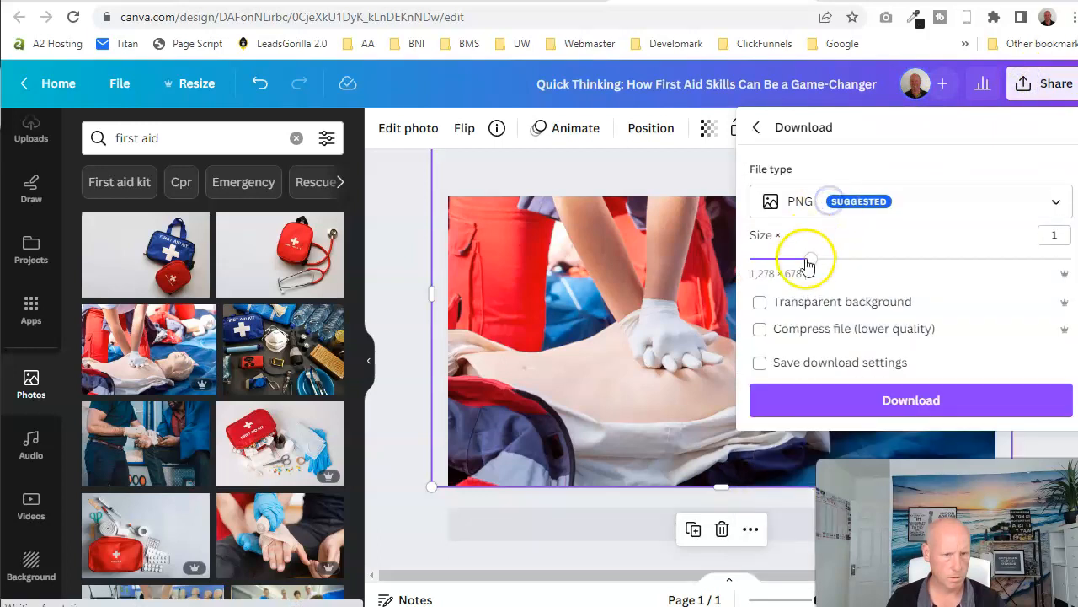
click(802, 207)
click(802, 251)
click(806, 394)
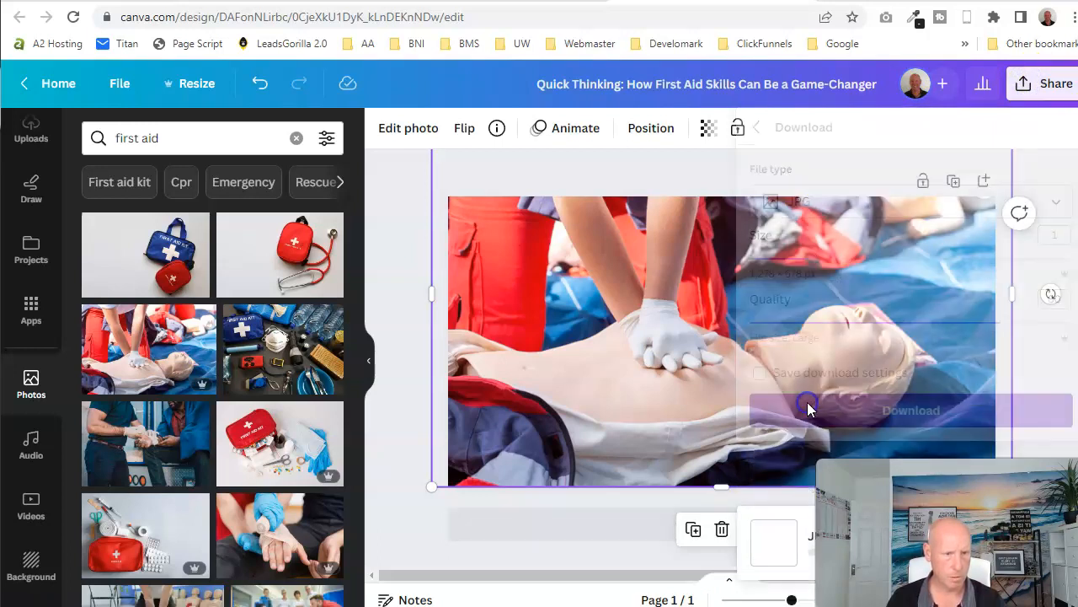
Open the TinyPNG website in a new browser tab.
key(ctrl+t)
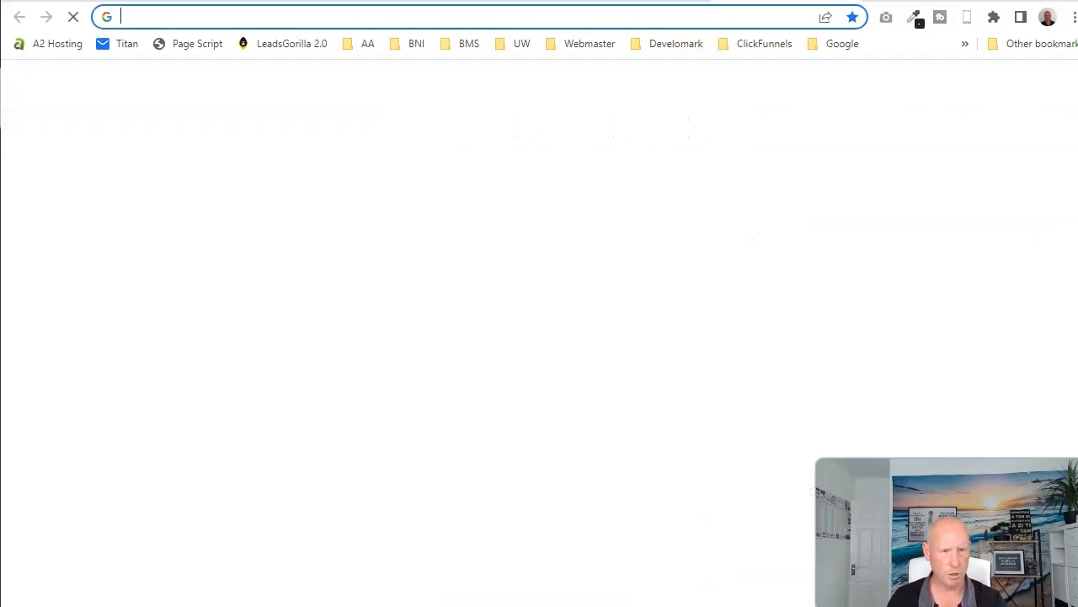
text(tiny)
key(Return)
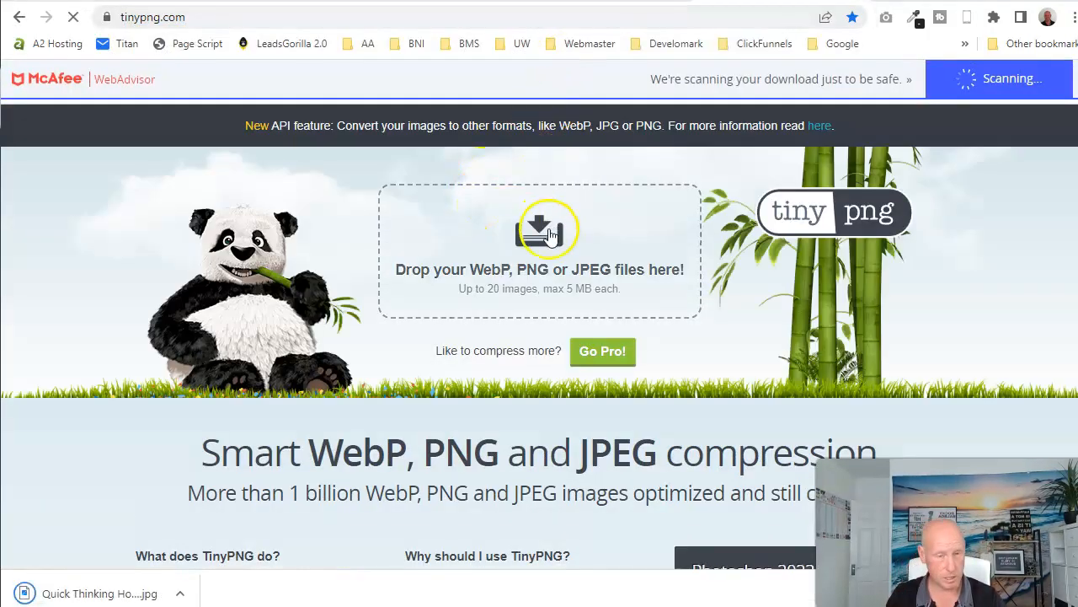
click(453, 312)
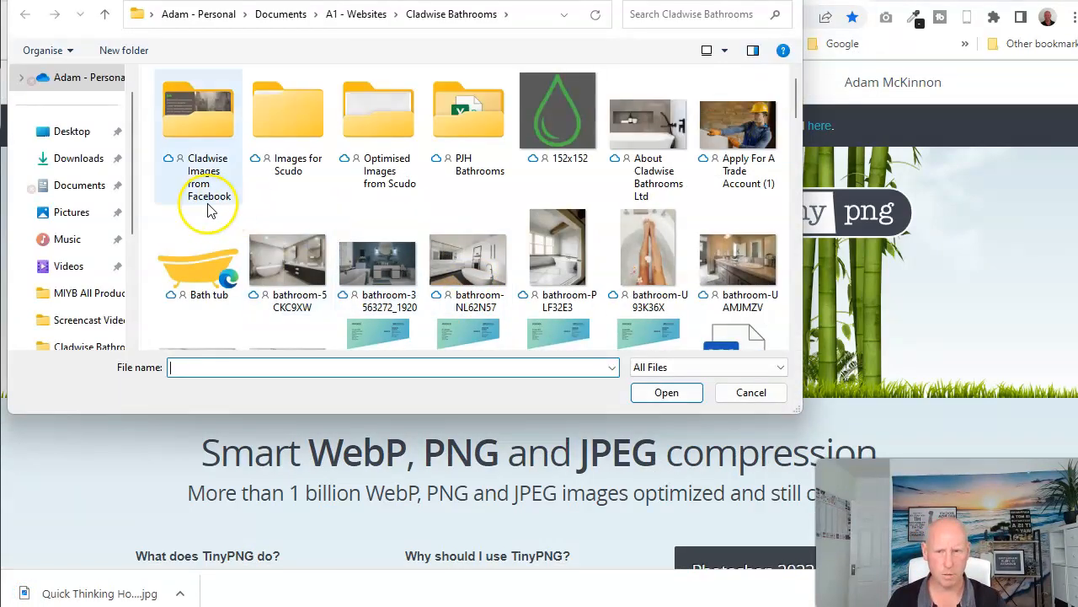
key(Escape)
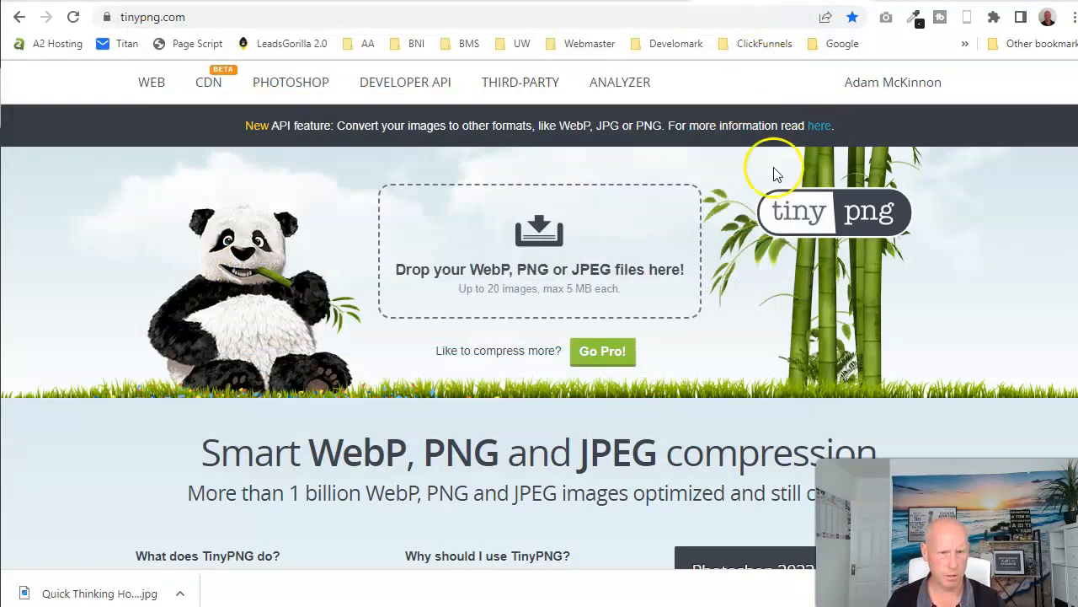
Compress the Quick Thinking JPG from the Downloads folder with TinyPNG and download the compressed image.
click(543, 236)
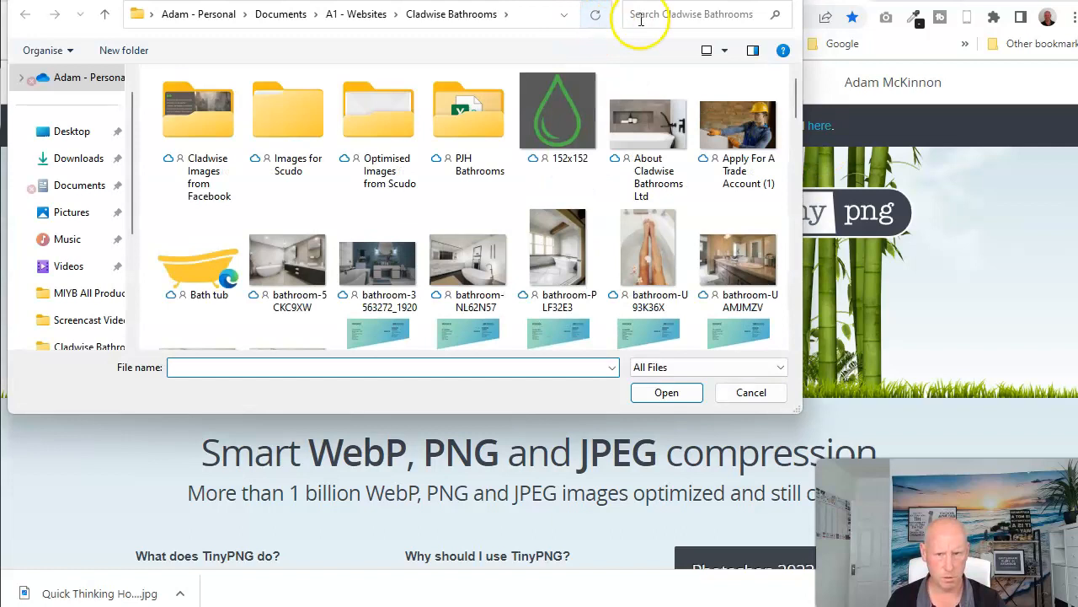
scroll(286, 226, down, 5)
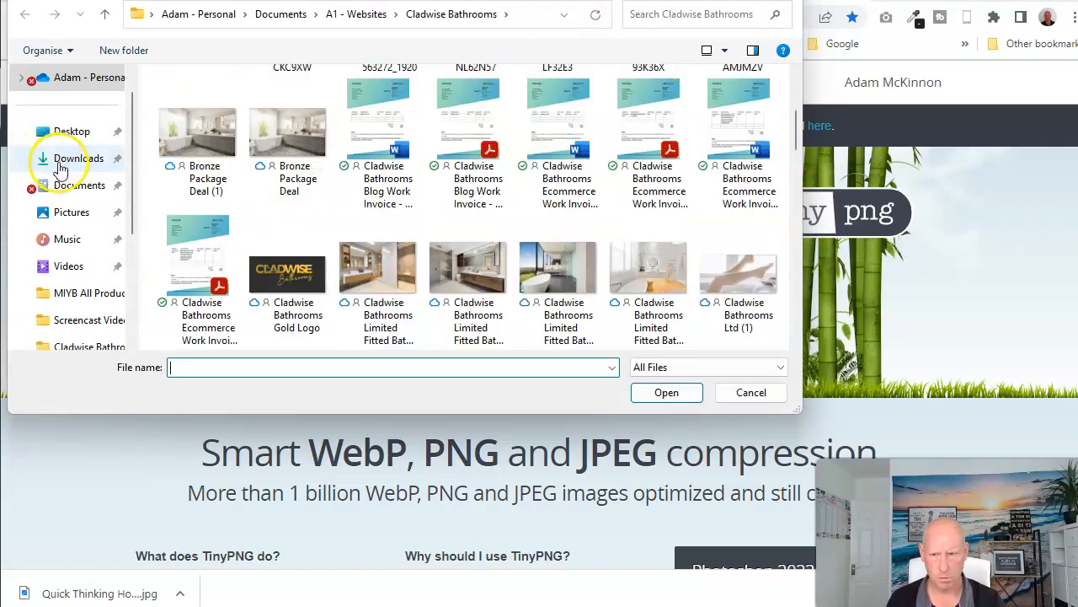
click(38, 159)
double_click(169, 152)
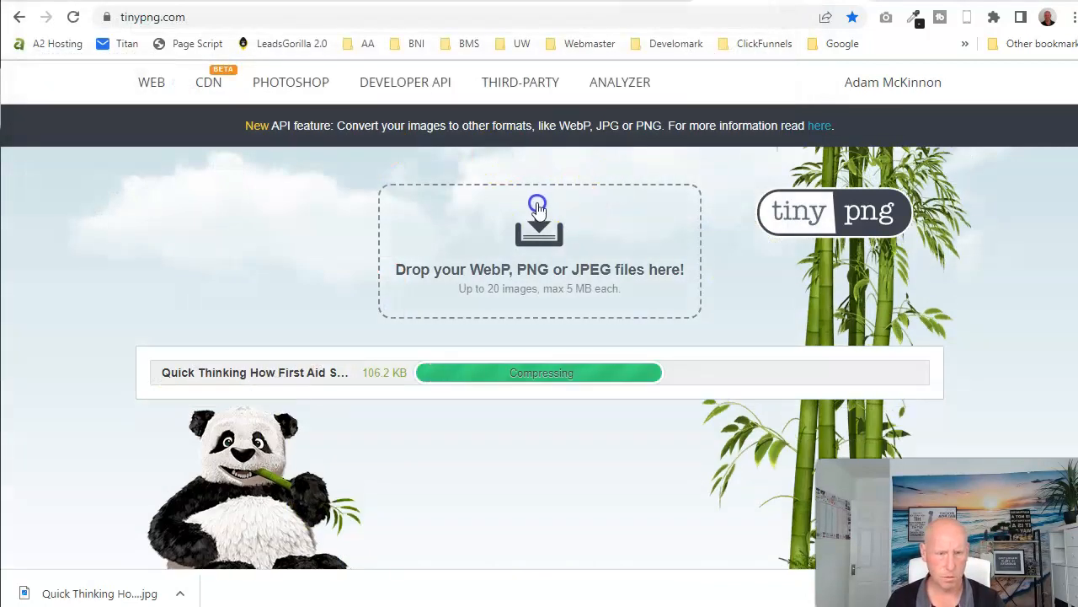
click(841, 372)
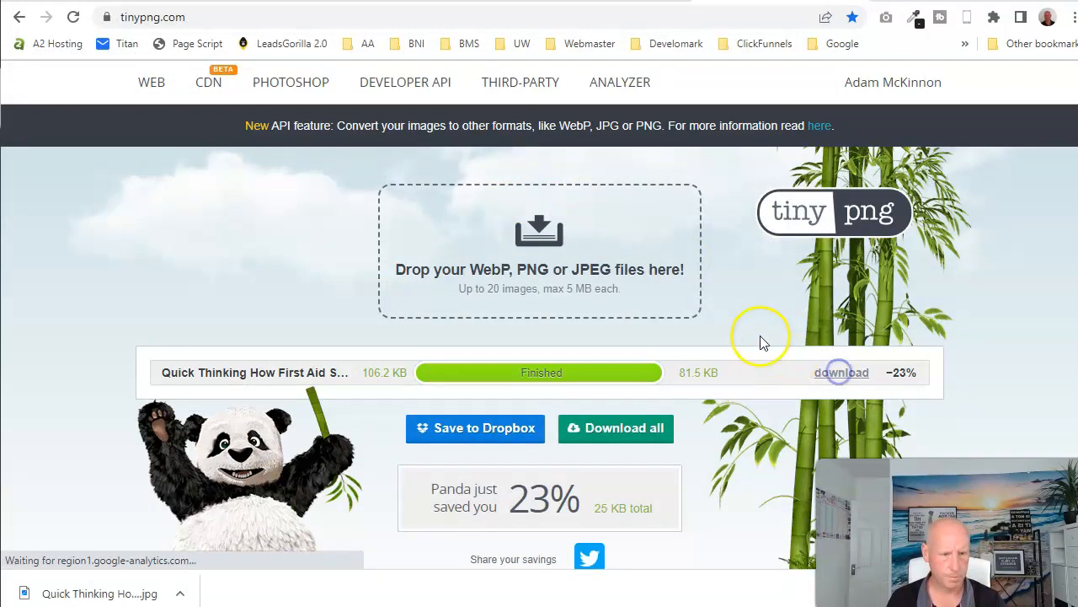
Switch to the WordPress tab and log in to the site's admin area with the saved credentials.
click(270, 1)
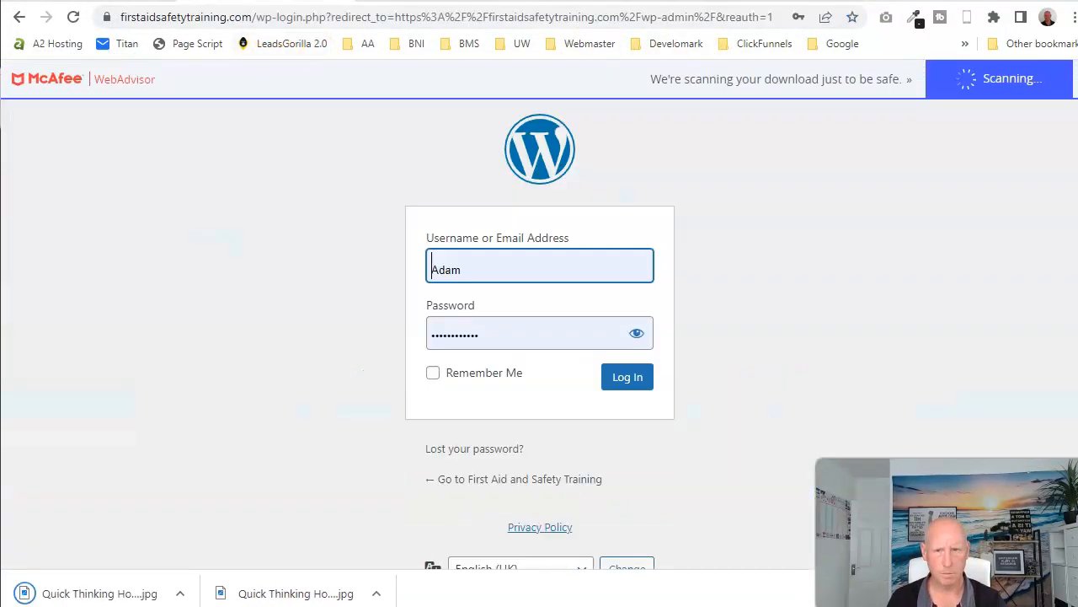
click(643, 378)
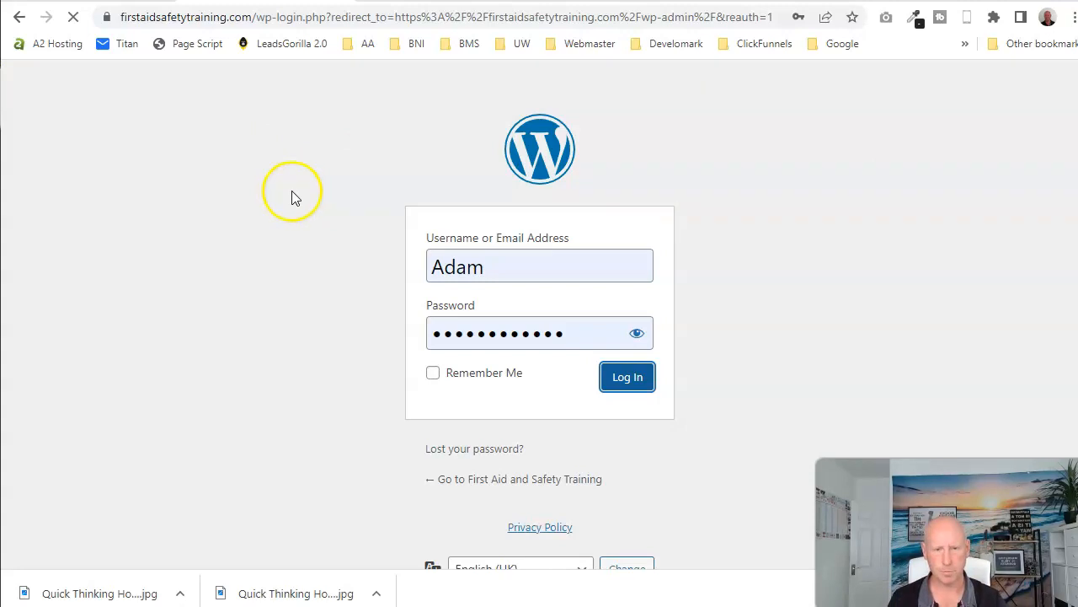
drag(935, 507, 928, 479)
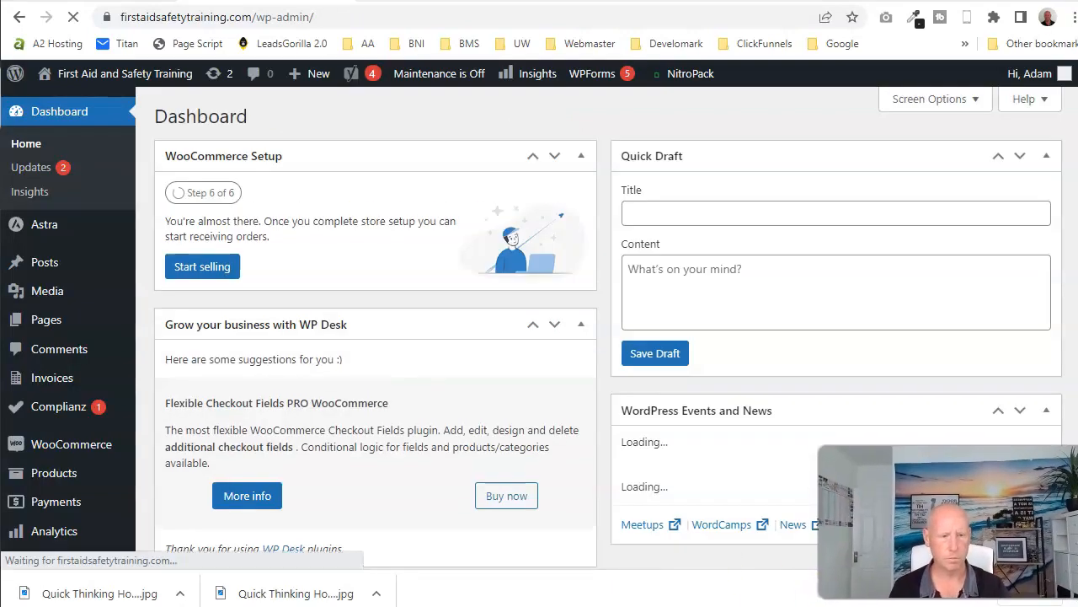
Create a new post titled "Quick Thinking: How First Aid Skills Can Be a Game-Changer" using the copied title.
click(40, 272)
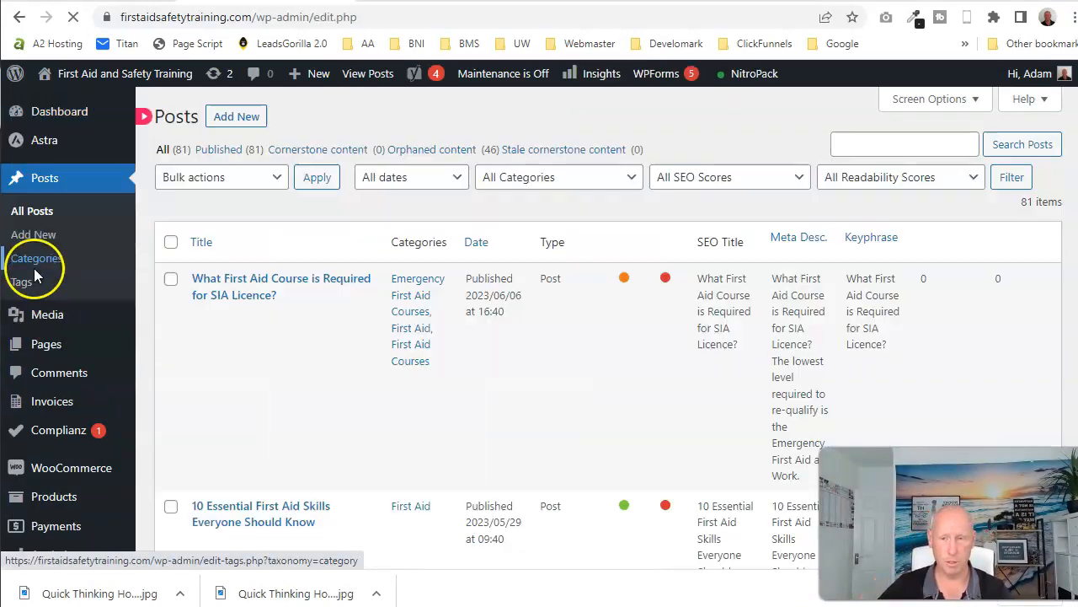
click(236, 118)
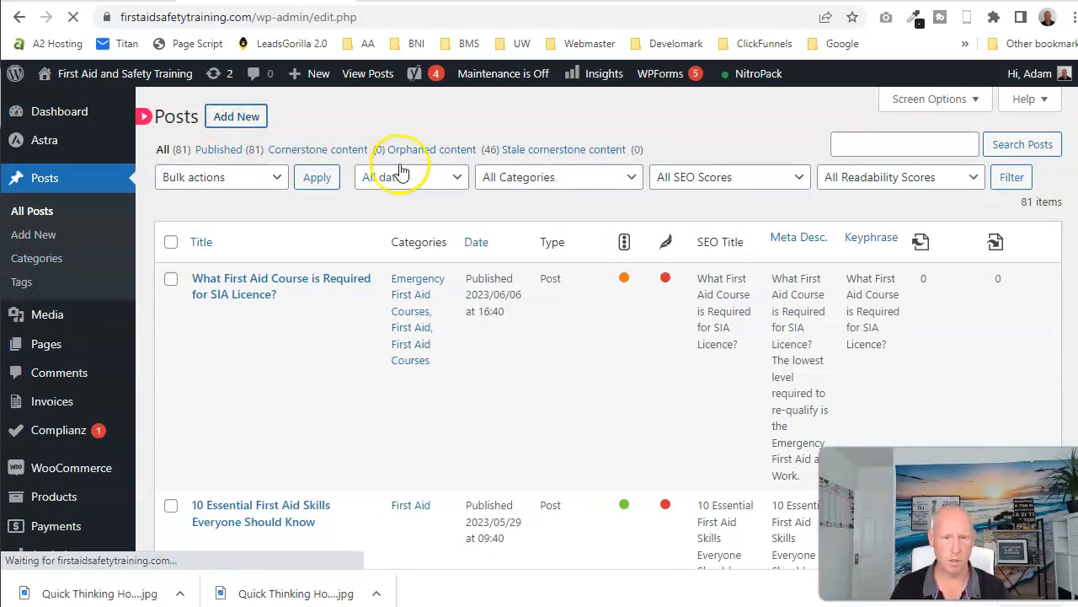
click(246, 122)
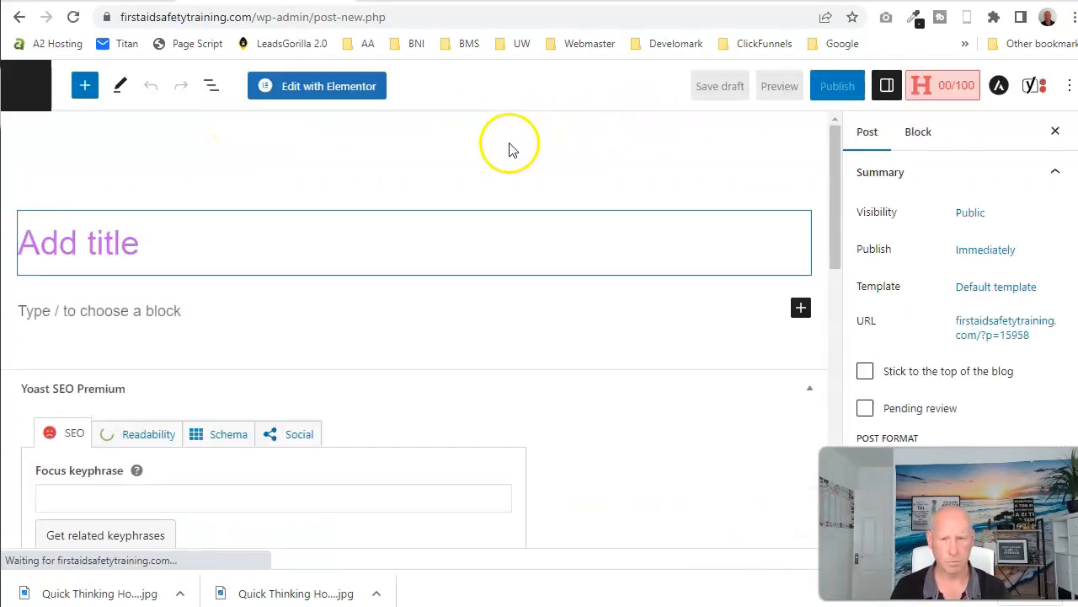
right_click(175, 242)
click(233, 377)
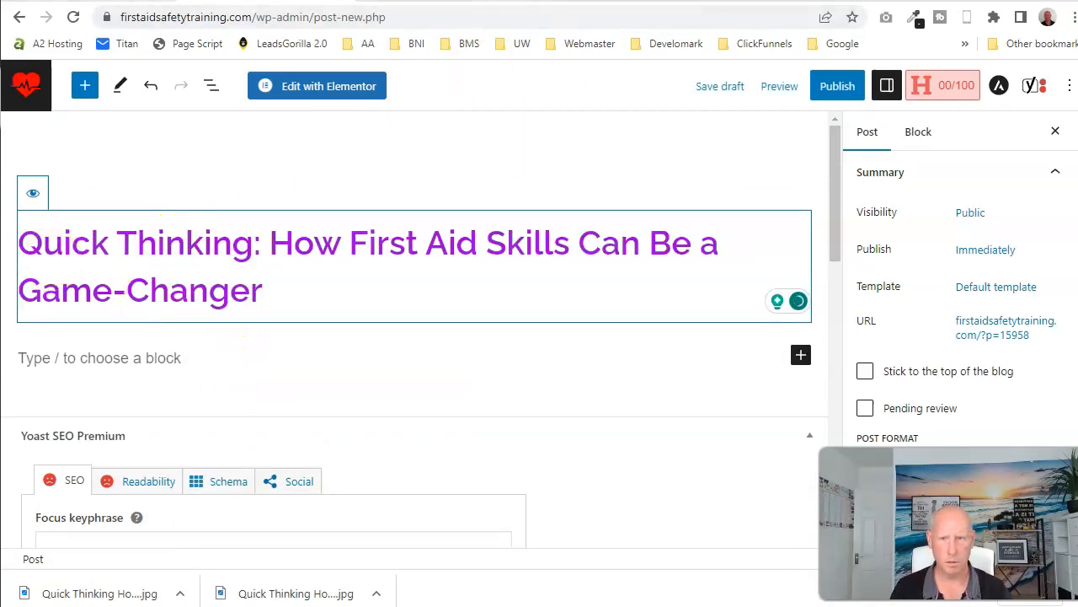
Copy the rewritten article text from ChatGPT and paste it into the body of the WordPress post.
key(ctrl+Tab)
drag(376, 328, 901, 373)
right_click(869, 358)
click(893, 368)
key(ctrl+Tab)
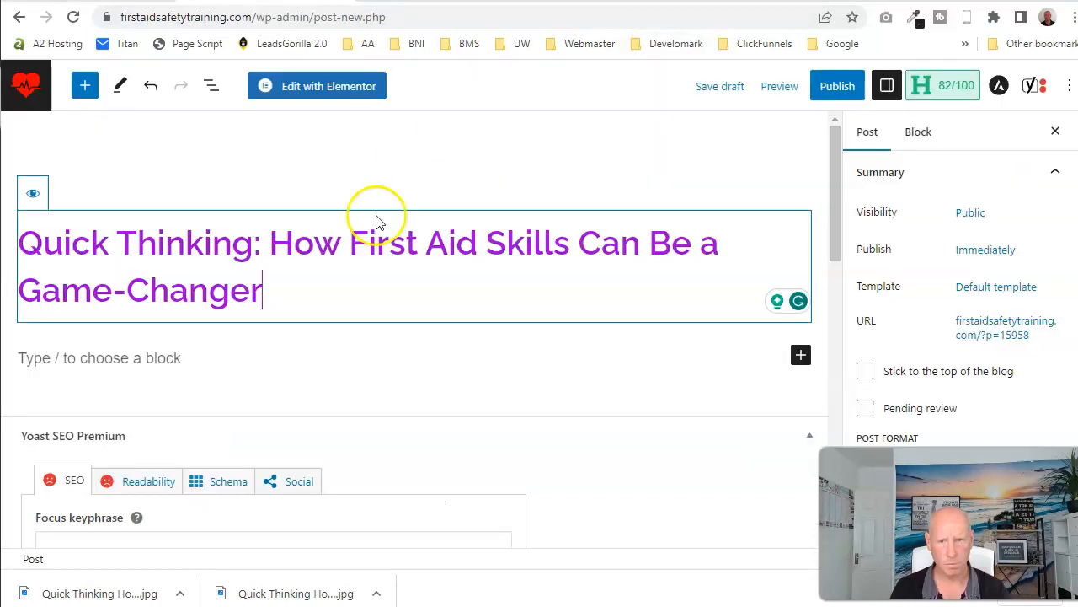
right_click(125, 361)
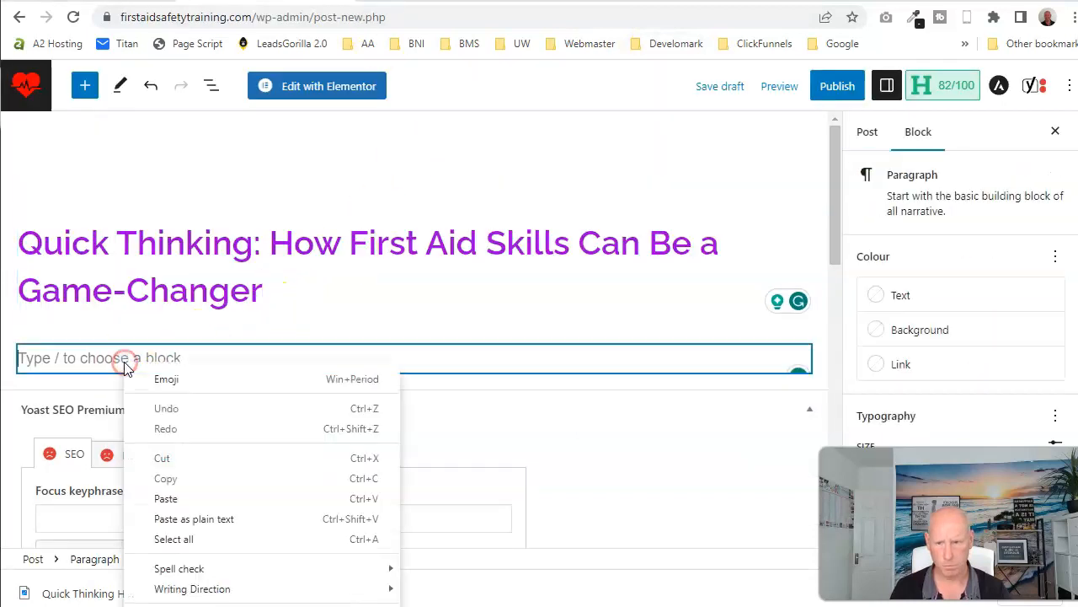
click(165, 495)
scroll(463, 286, down, 4)
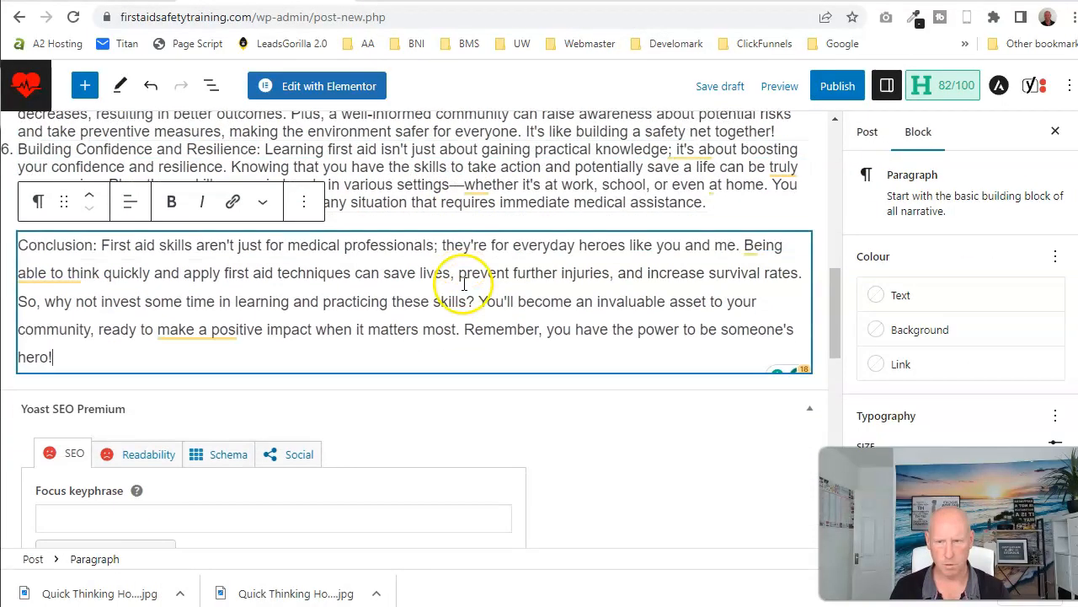
Set the Yoast SEO focus keyphrase to "first aid skills".
click(124, 269)
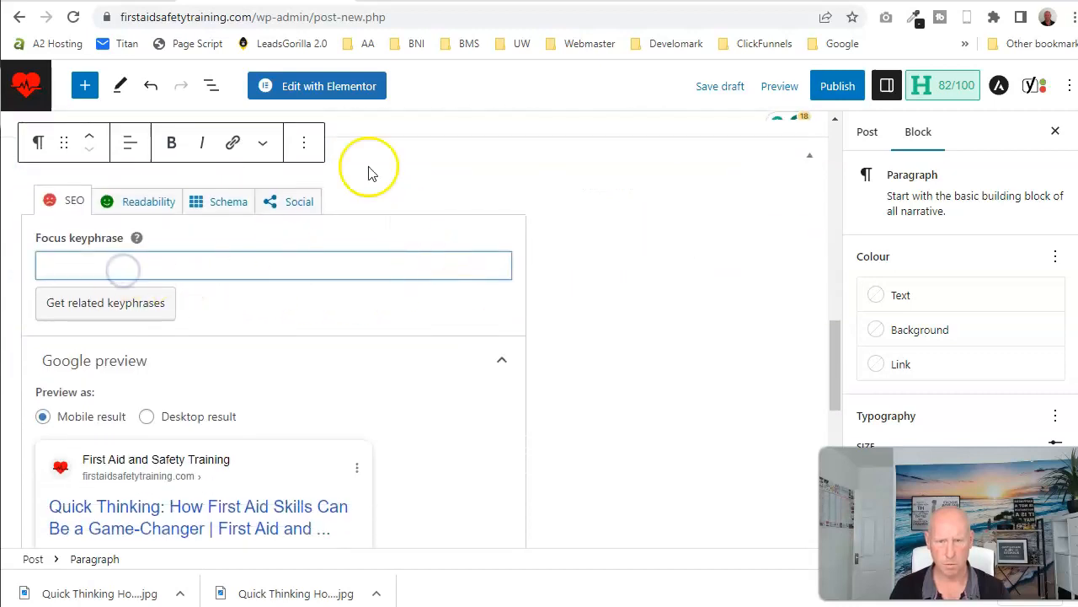
scroll(361, 160, up, 4)
scroll(264, 250, down, 4)
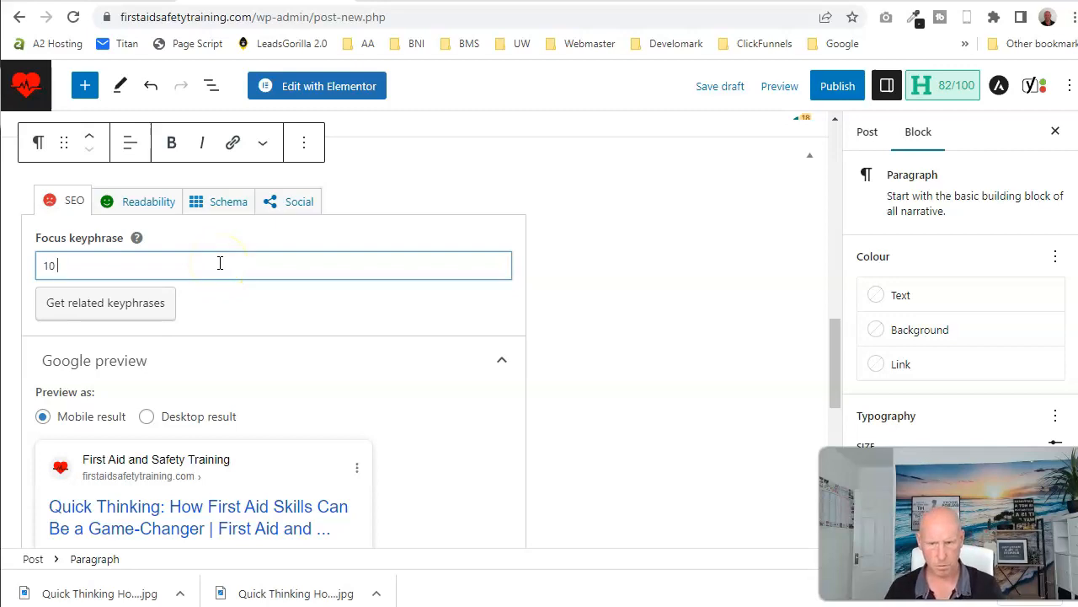
scroll(225, 263, up, 15)
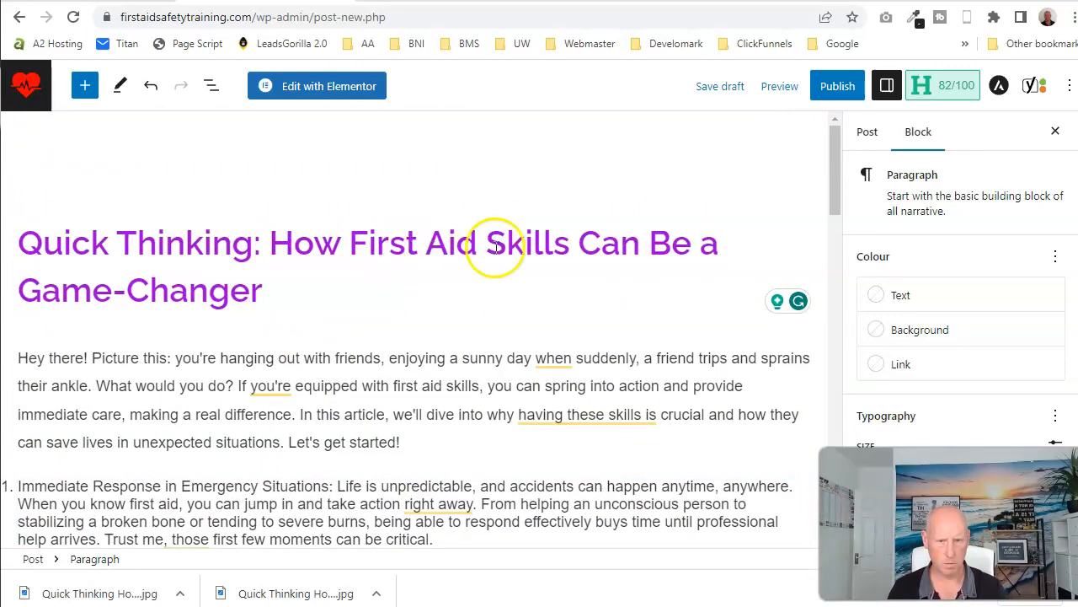
scroll(188, 320, down, 15)
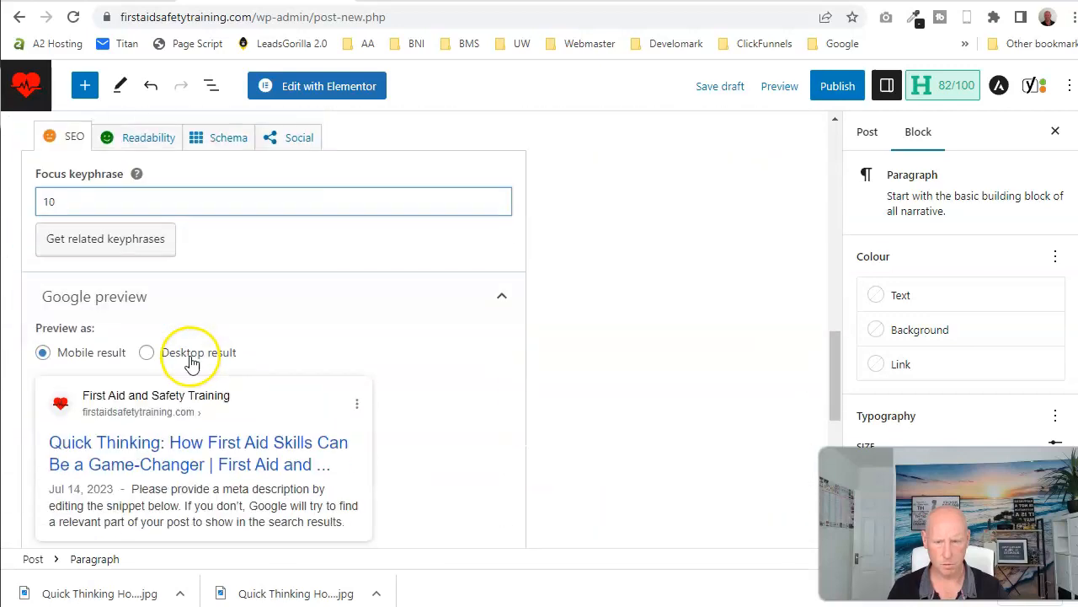
double_click(46, 198)
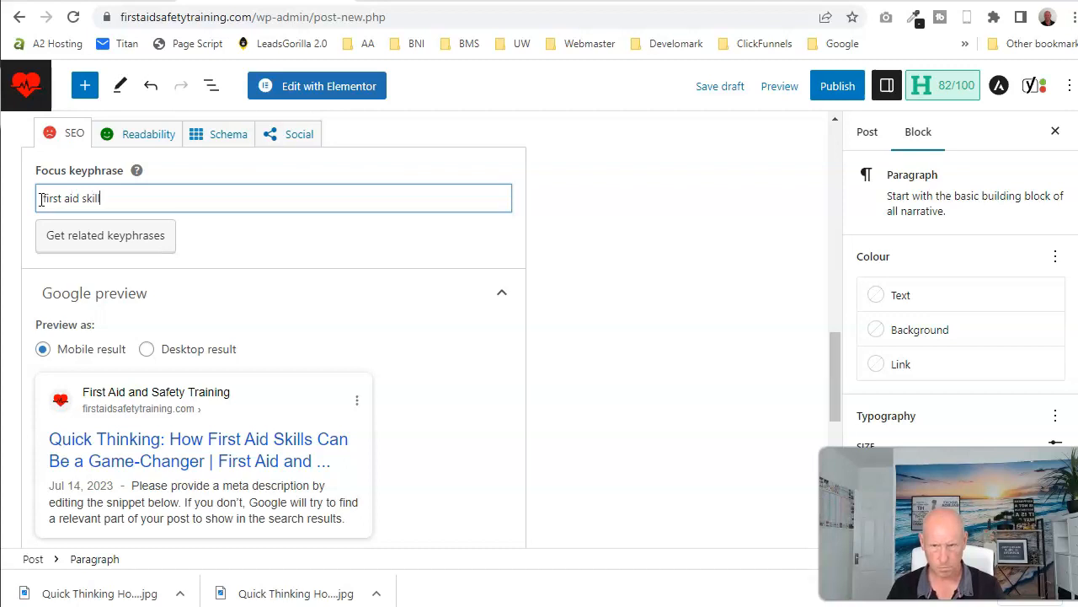
click(578, 263)
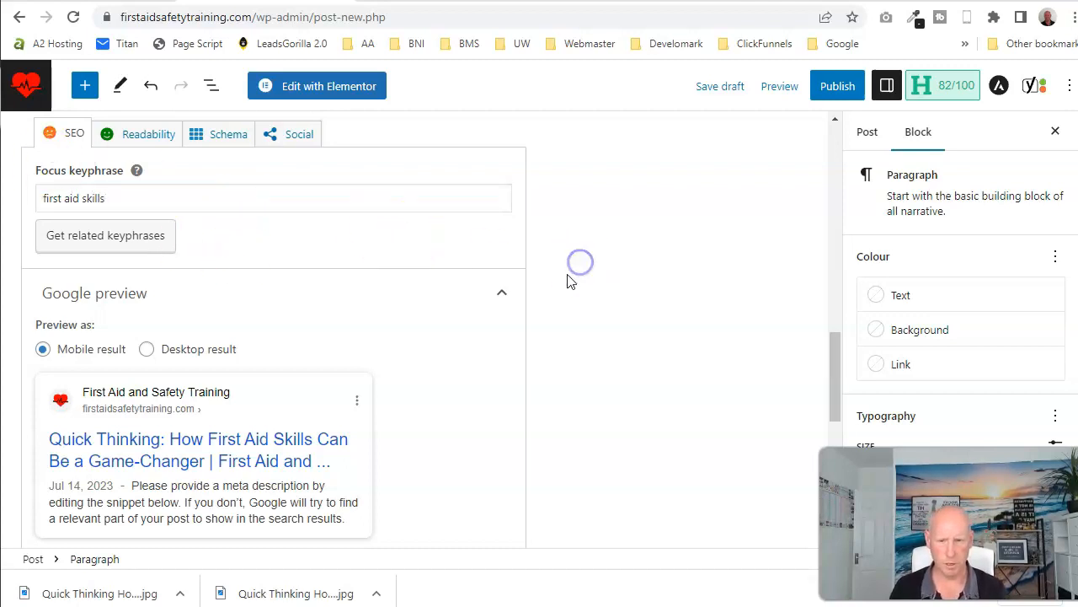
scroll(568, 278, down, 3)
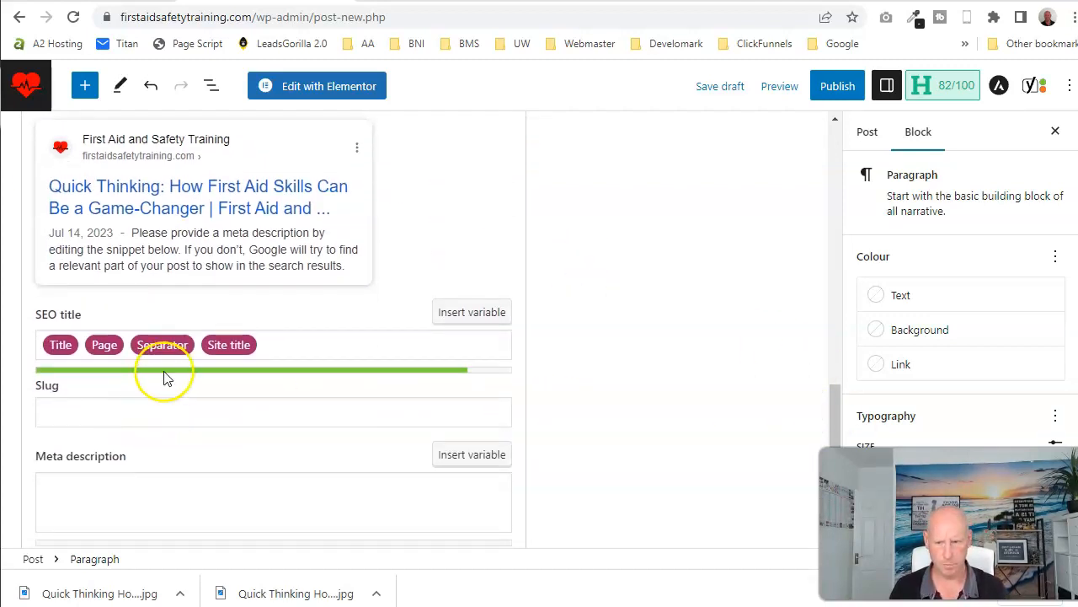
Copy the introduction's sentence beginning "If you're equipped with first aid skills" and paste it as the Yoast meta description.
click(107, 482)
scroll(107, 481, up, 15)
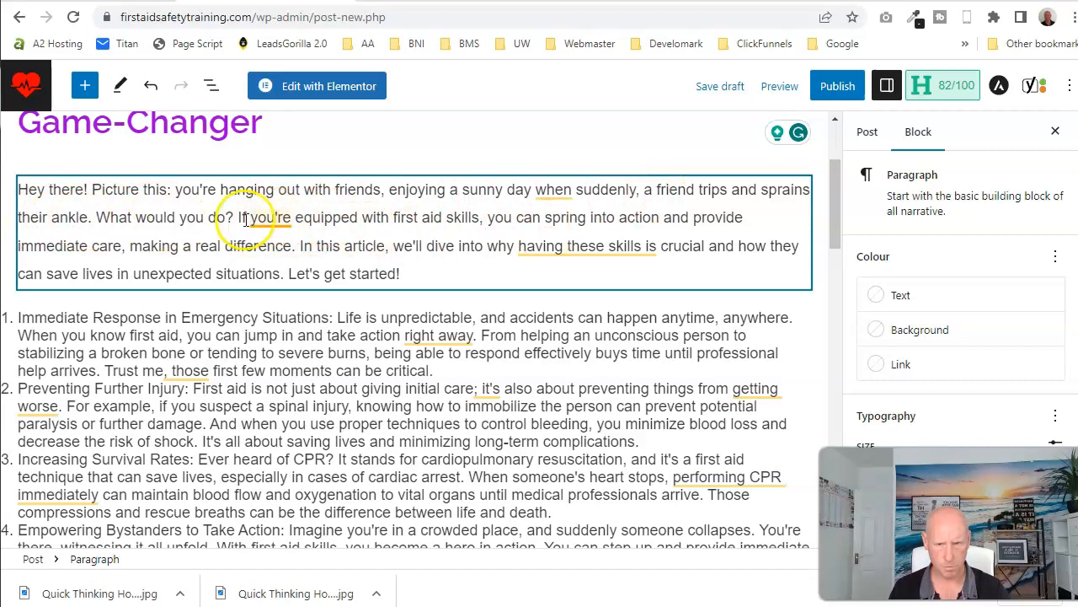
drag(239, 218, 290, 246)
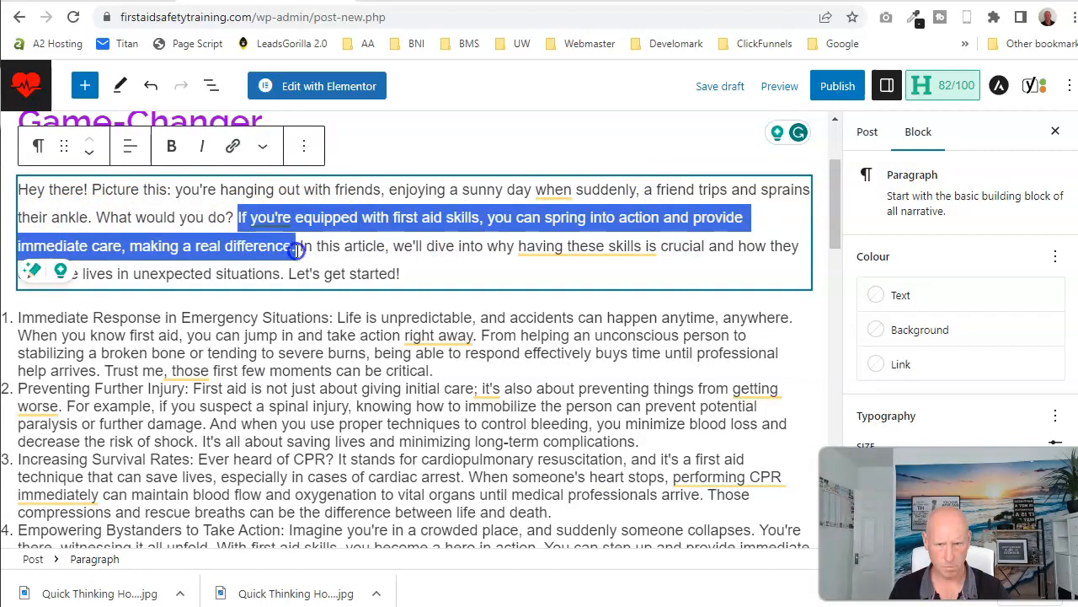
right_click(280, 252)
click(315, 313)
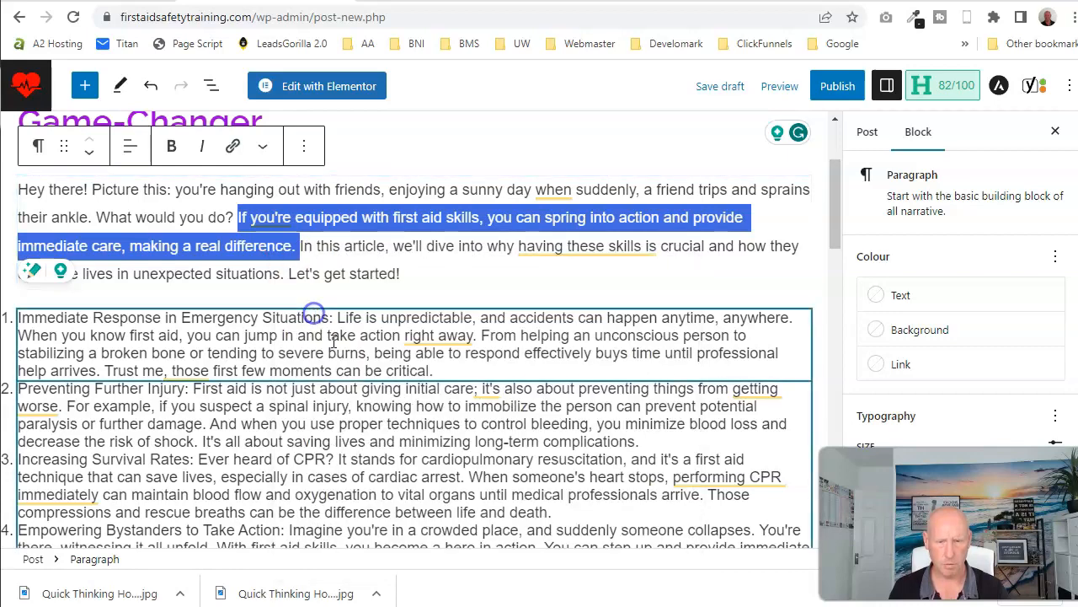
scroll(328, 380, down, 15)
click(130, 331)
right_click(127, 321)
click(170, 458)
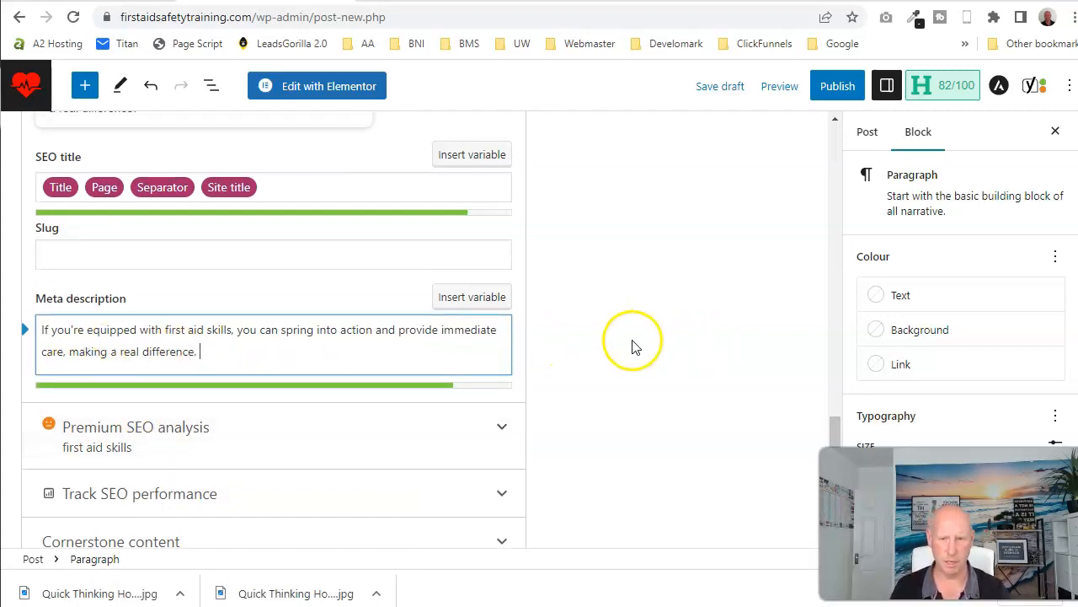
Review the Yoast SEO settings for the post and expand the Premium SEO analysis to examine its listed problems and improvements.
scroll(633, 345, up, 2)
scroll(187, 289, up, 3)
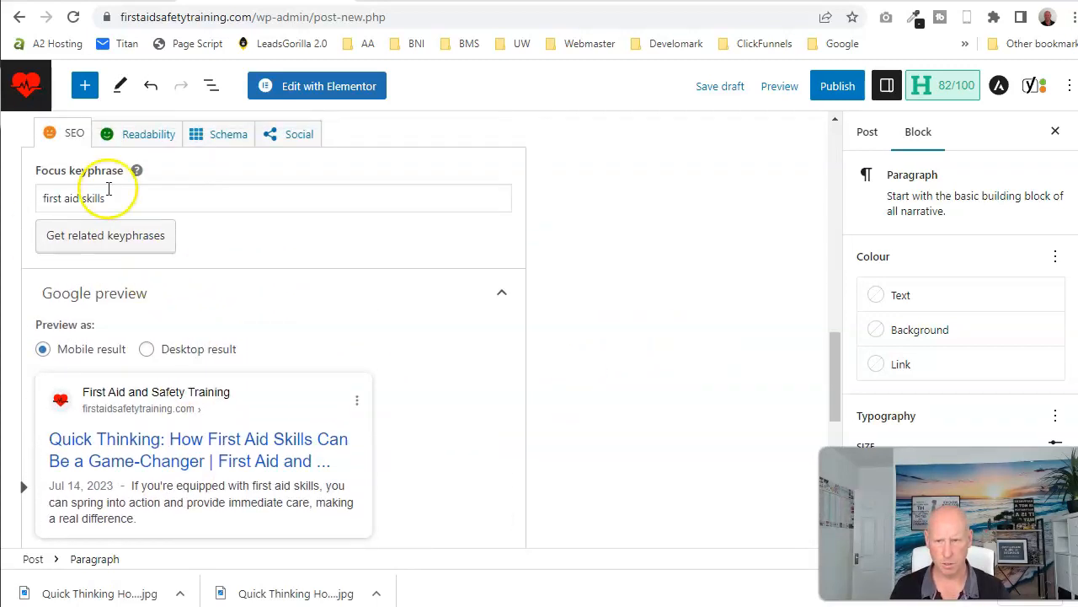
scroll(234, 332, down, 3)
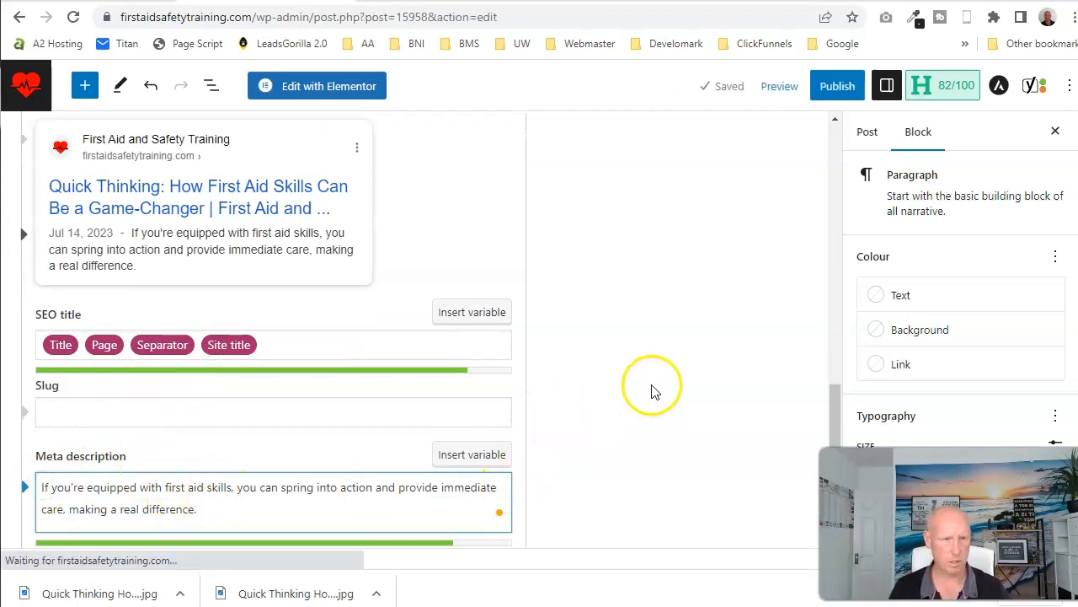
scroll(652, 392, up, 6)
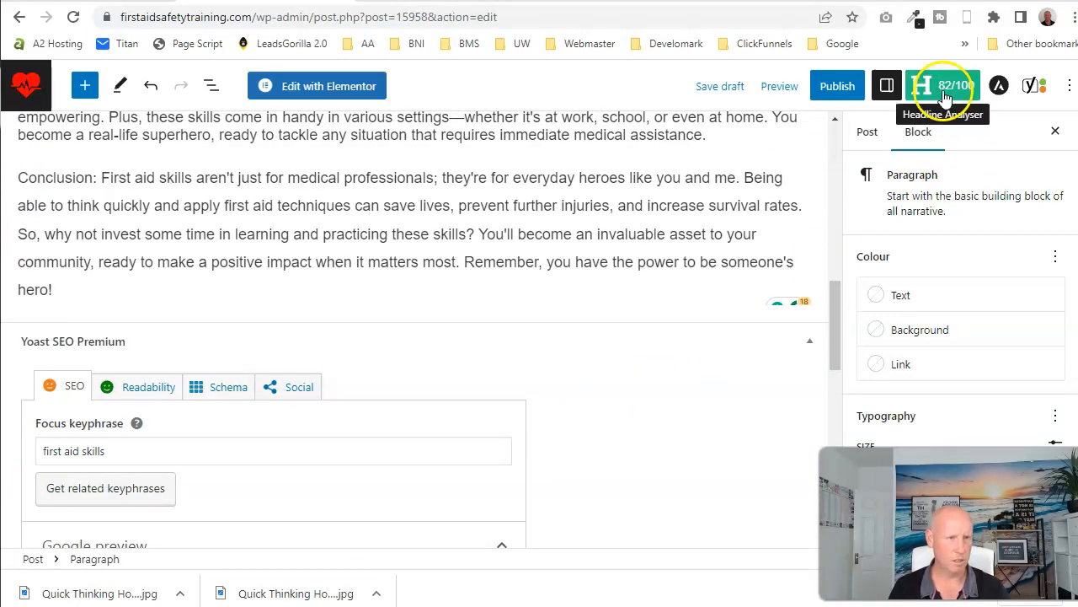
drag(832, 327, 840, 125)
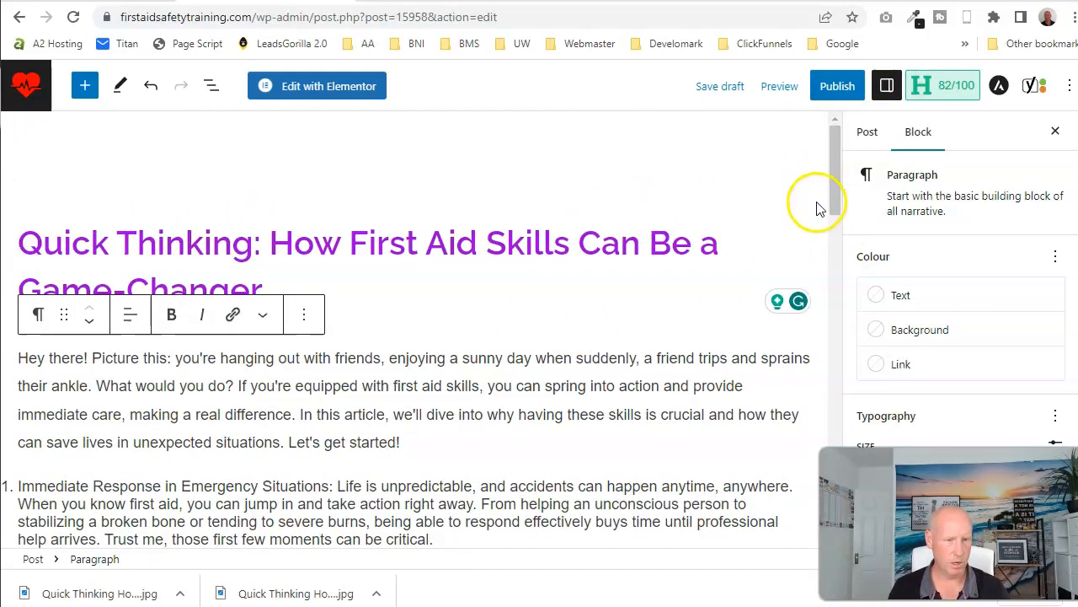
drag(829, 160, 824, 357)
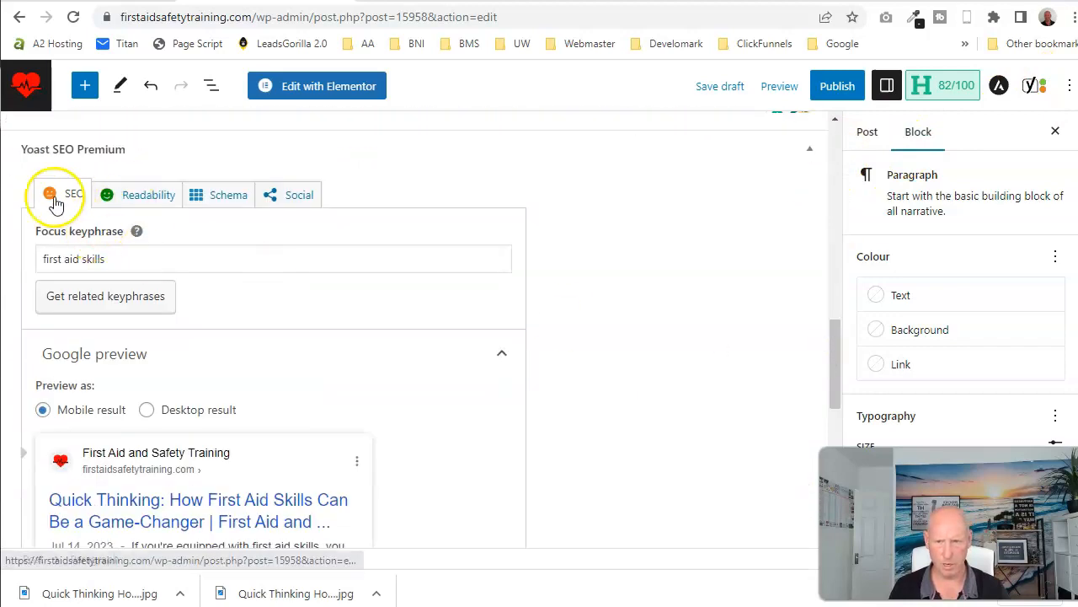
scroll(422, 371, down, 5)
scroll(452, 381, down, 3)
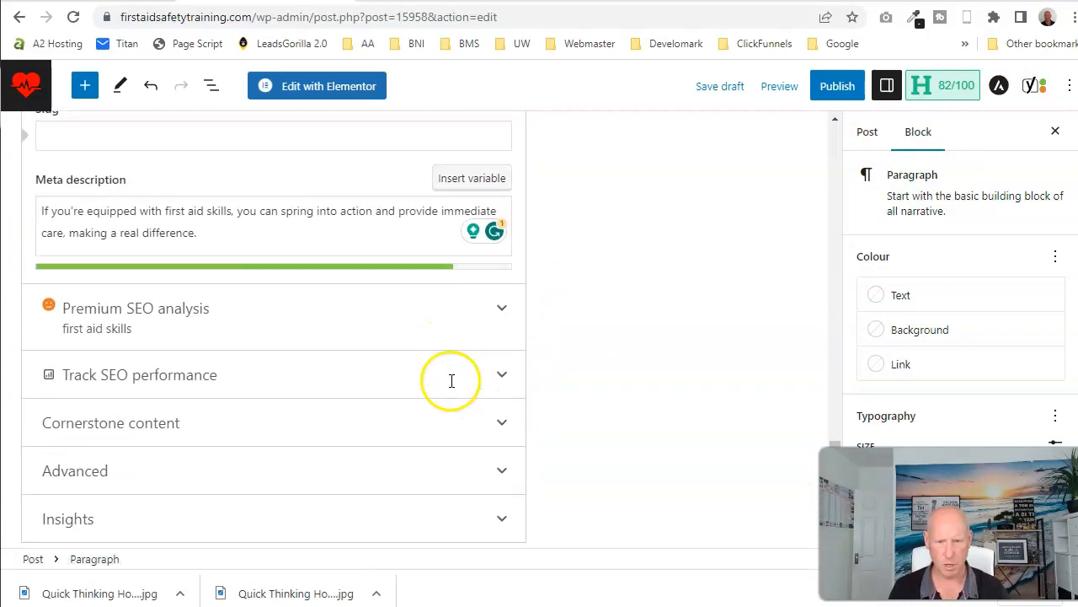
click(506, 312)
scroll(660, 335, down, 1)
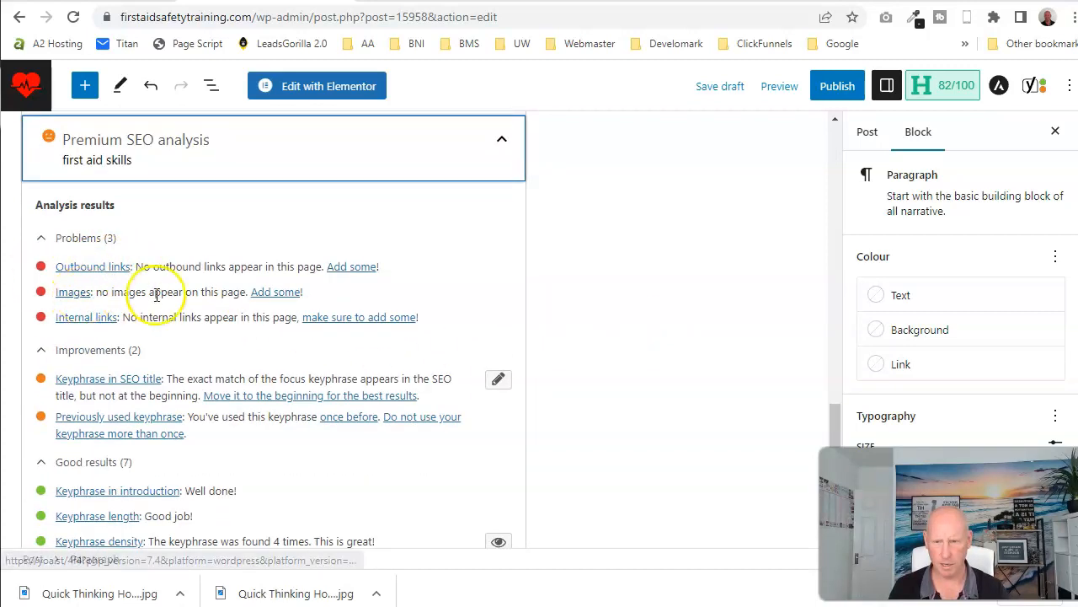
Upload "Quick Thinking How First Aid Skills Can Be a Game-Changer (1).jpg" from Downloads for the post's featured image.
scroll(946, 308, down, 1)
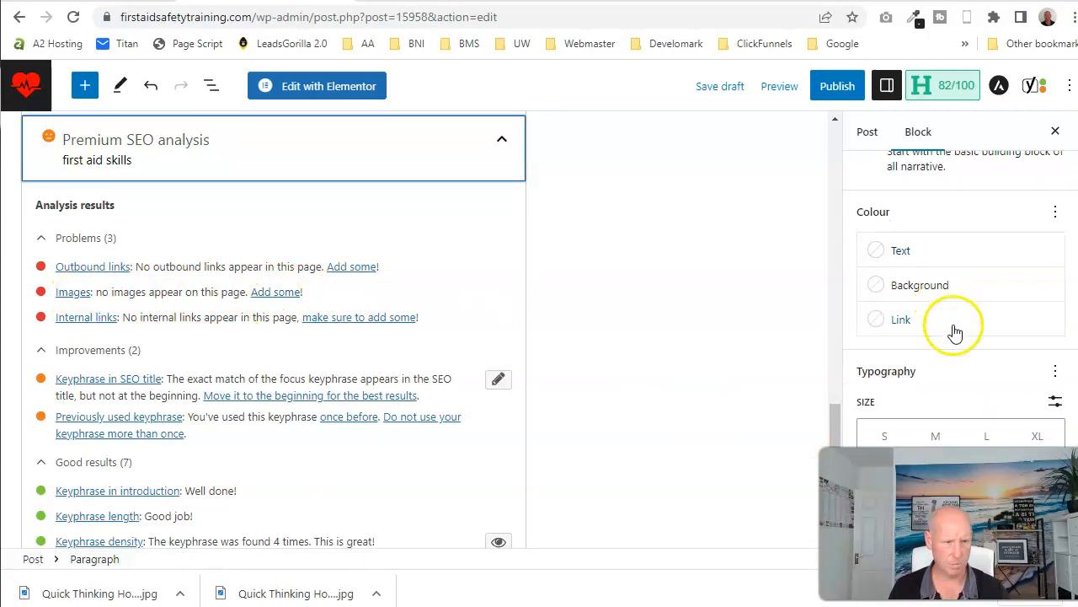
scroll(953, 332, up, 1)
click(867, 132)
scroll(919, 245, down, 10)
scroll(935, 274, down, 4)
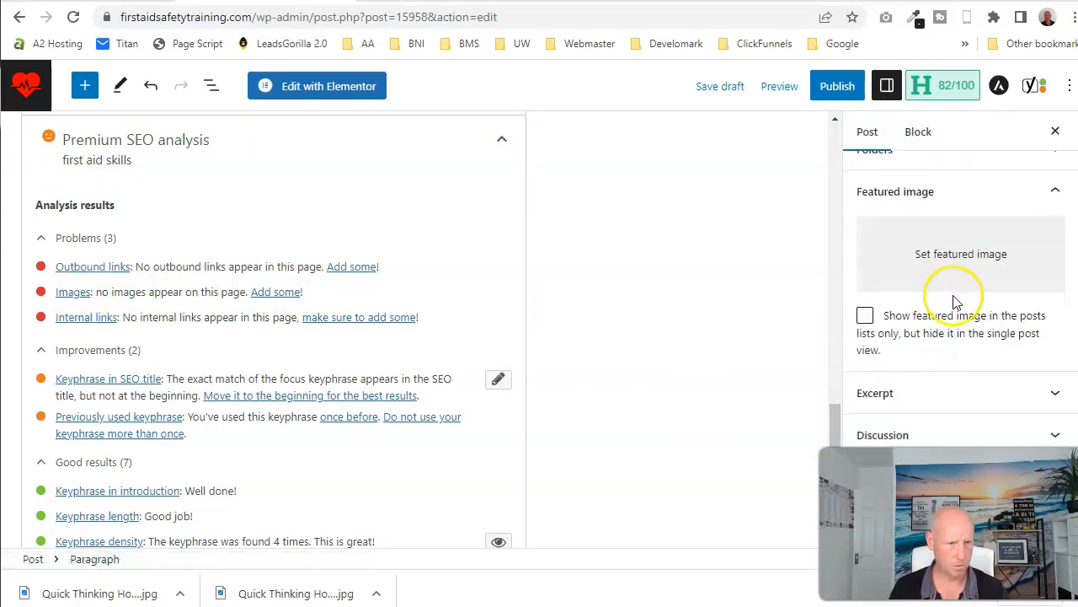
click(956, 245)
click(84, 144)
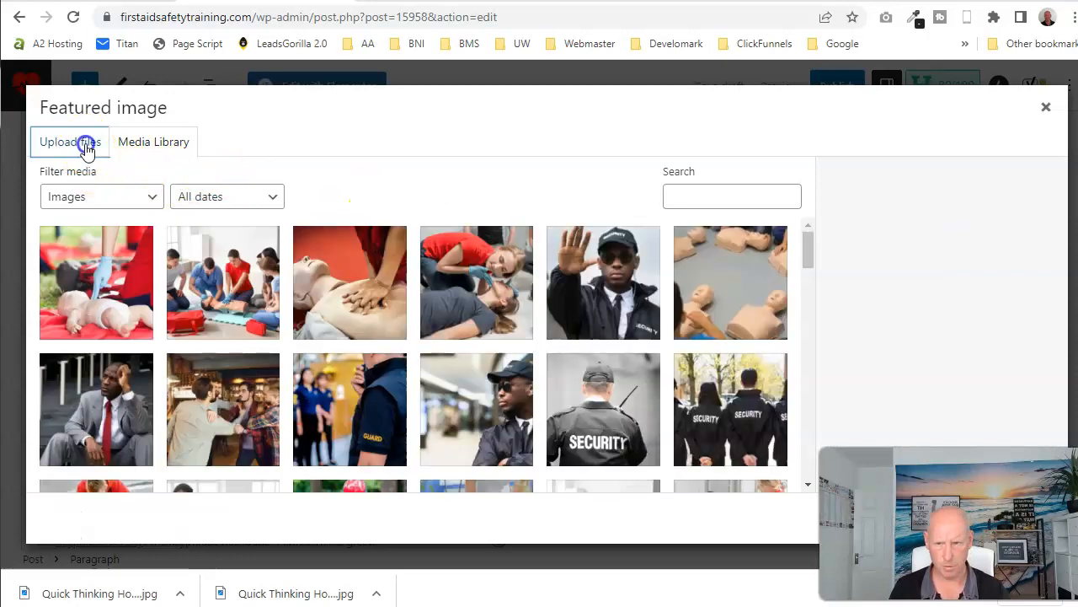
click(529, 349)
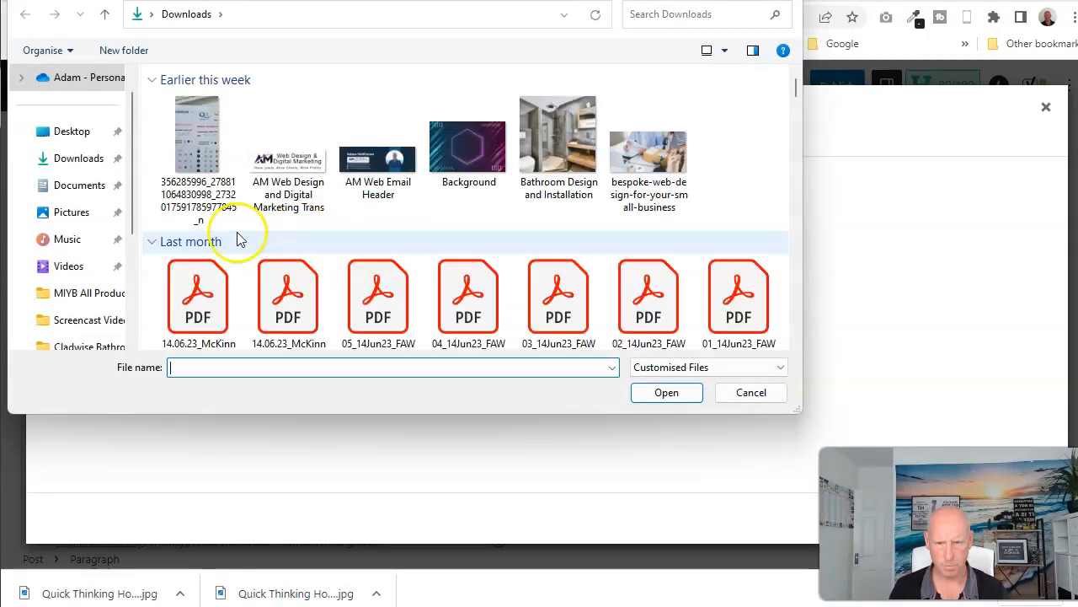
double_click(194, 166)
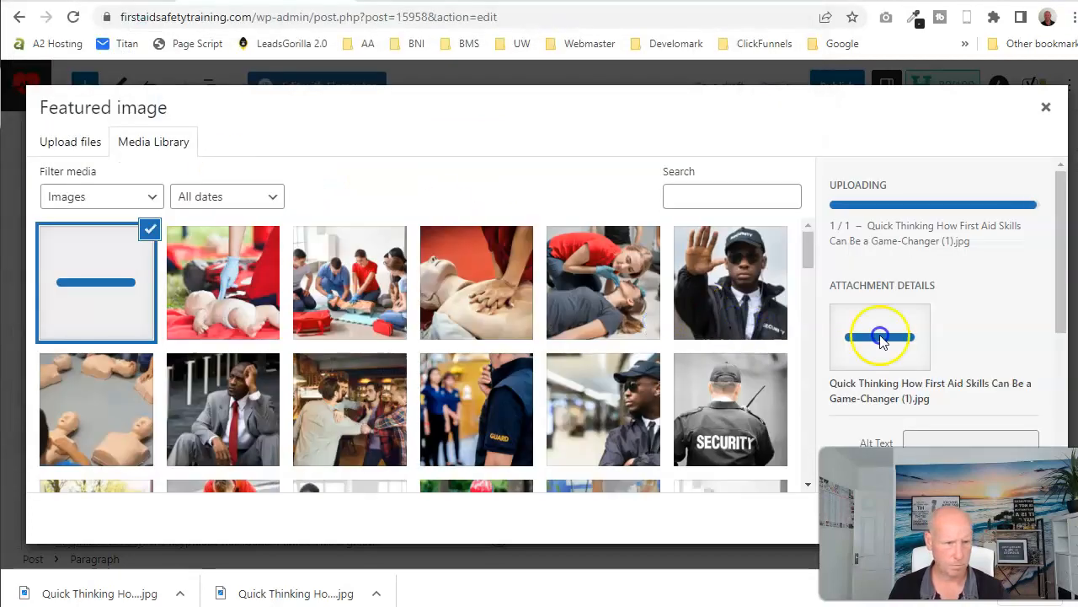
Copy the uploaded image's title and paste it as the image's alt text.
scroll(927, 329, down, 5)
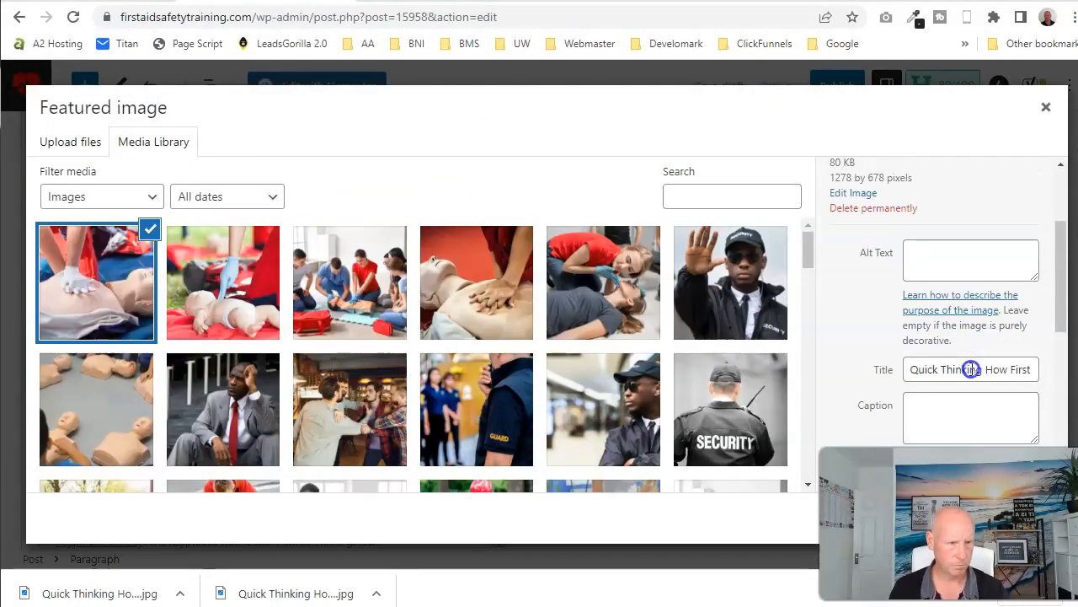
triple_click(971, 369)
right_click(972, 369)
click(595, 118)
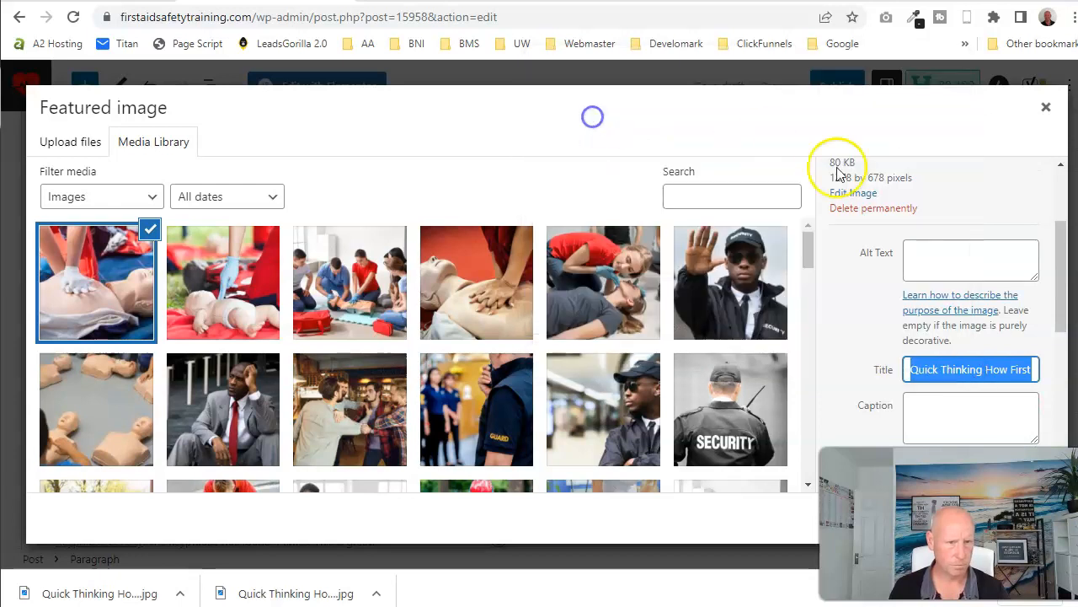
click(924, 254)
right_click(924, 255)
click(960, 385)
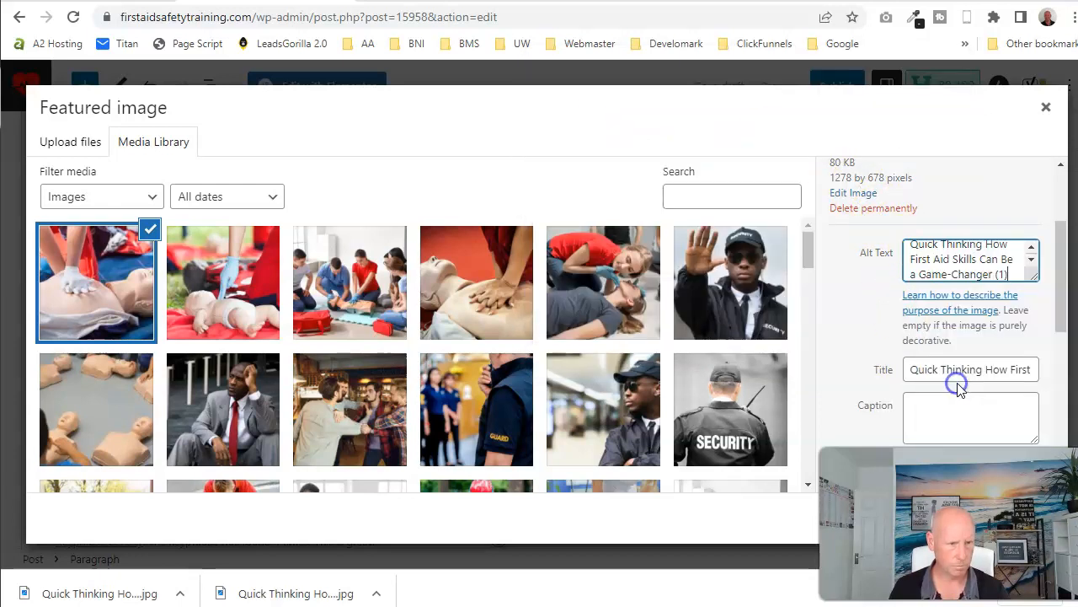
Paste the copied title as the image's description and set the image as the post's featured image.
scroll(959, 363, down, 2)
click(949, 312)
right_click(949, 313)
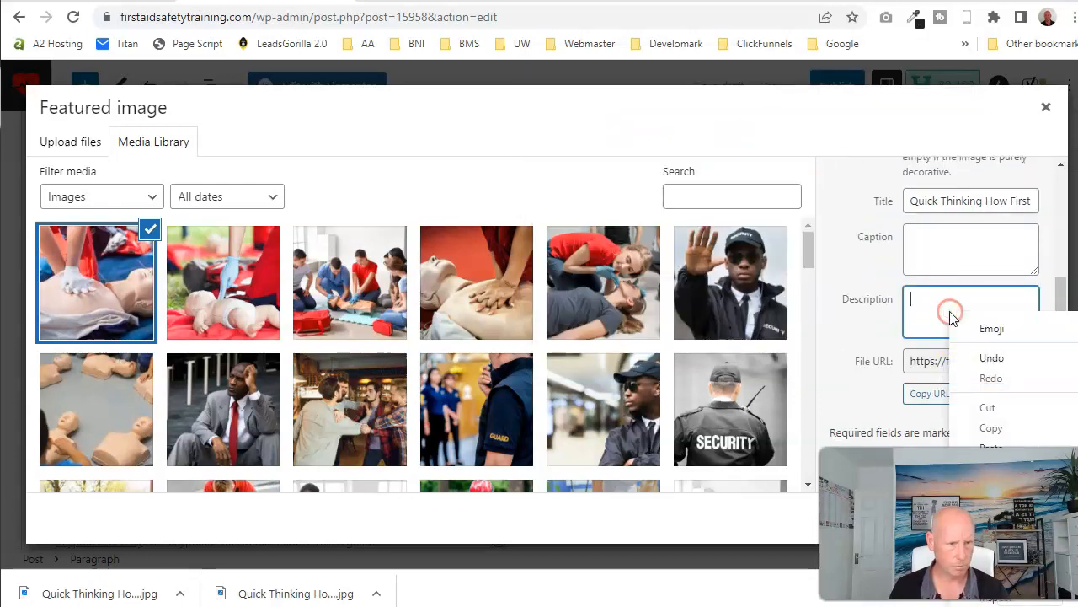
click(999, 438)
scroll(1003, 418, down, 3)
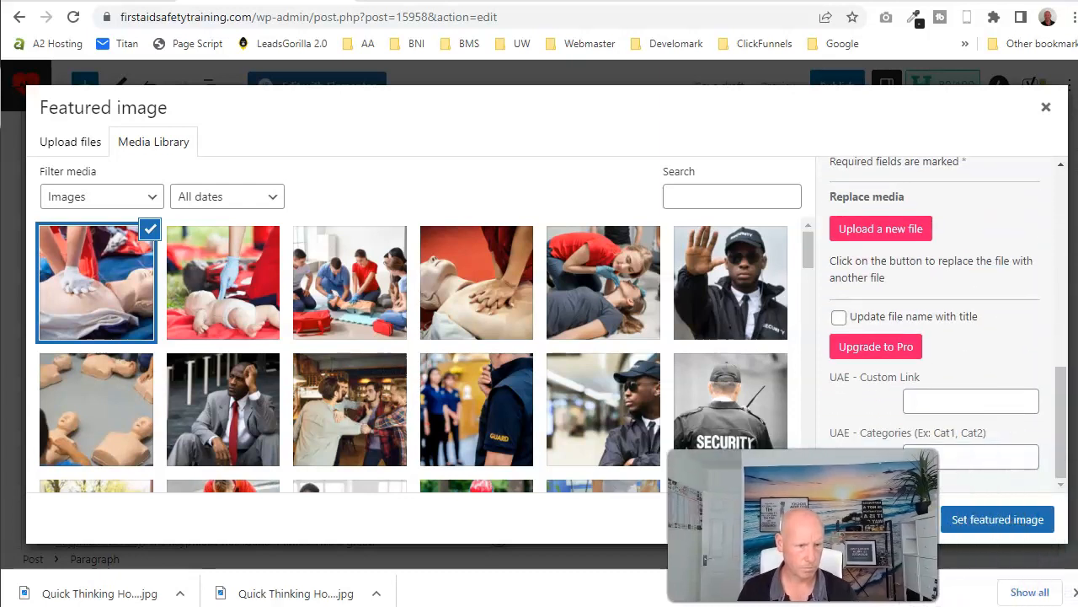
click(961, 521)
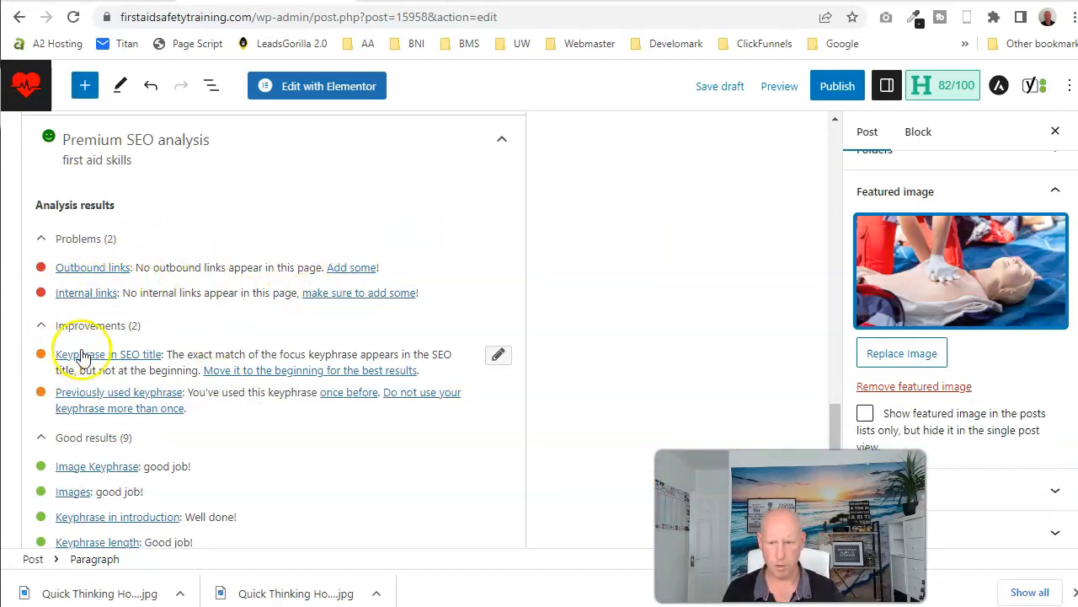
Examine the Google preview and the remaining problems and improvements in the Yoast SEO analysis.
scroll(233, 354, up, 10)
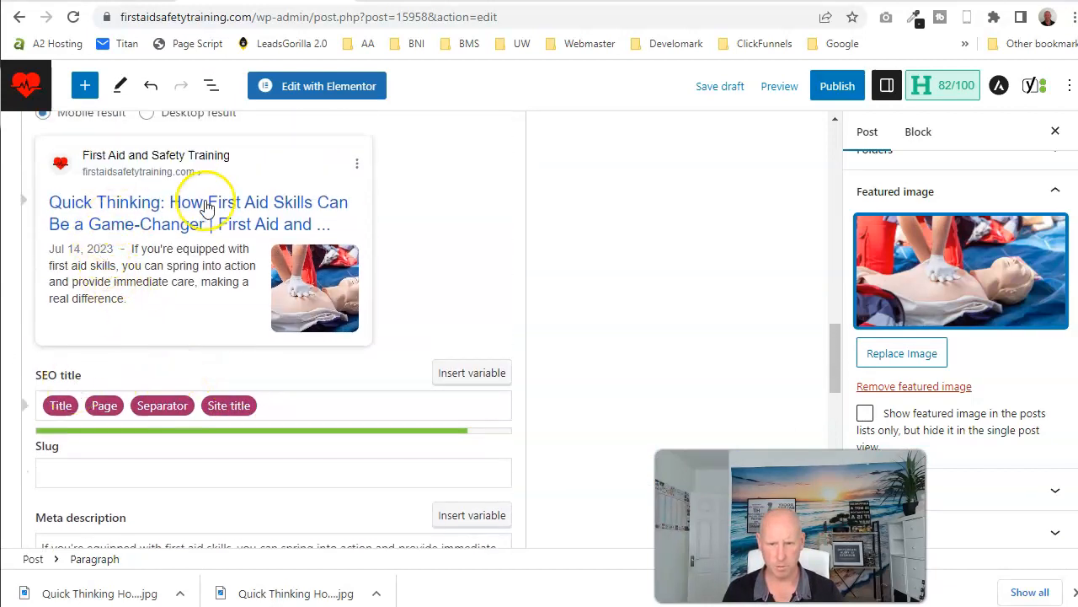
scroll(270, 354, up, 2)
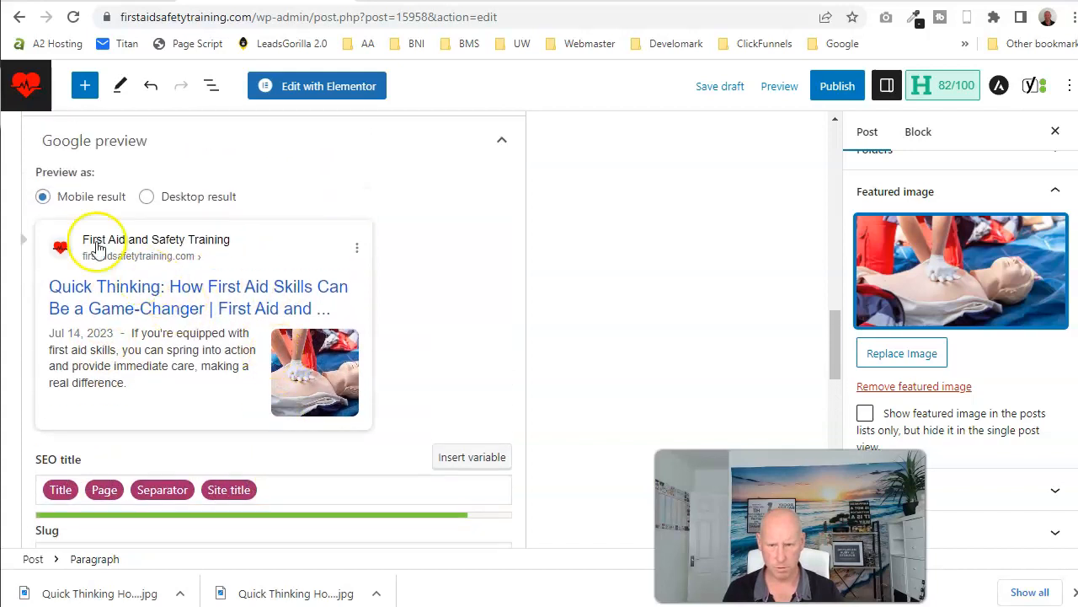
scroll(102, 253, up, 4)
scroll(257, 425, down, 2)
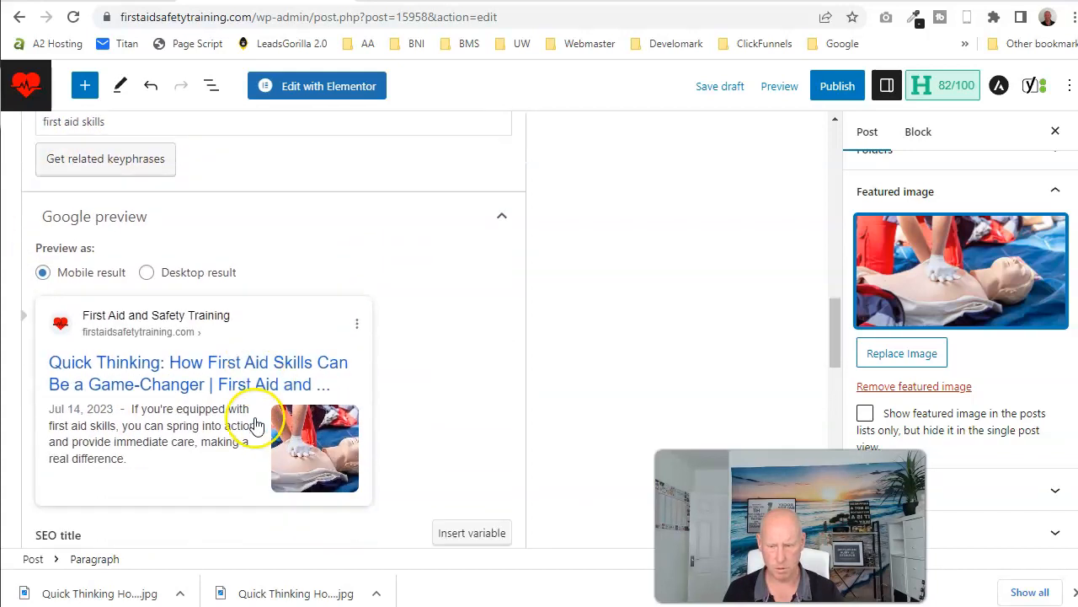
scroll(257, 426, down, 12)
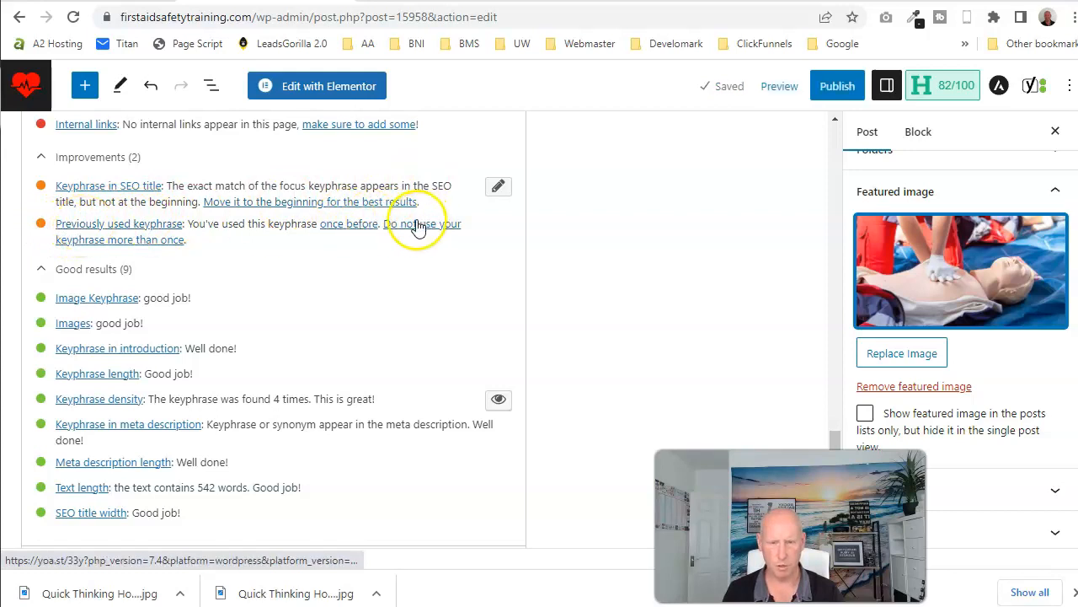
scroll(177, 287, up, 2)
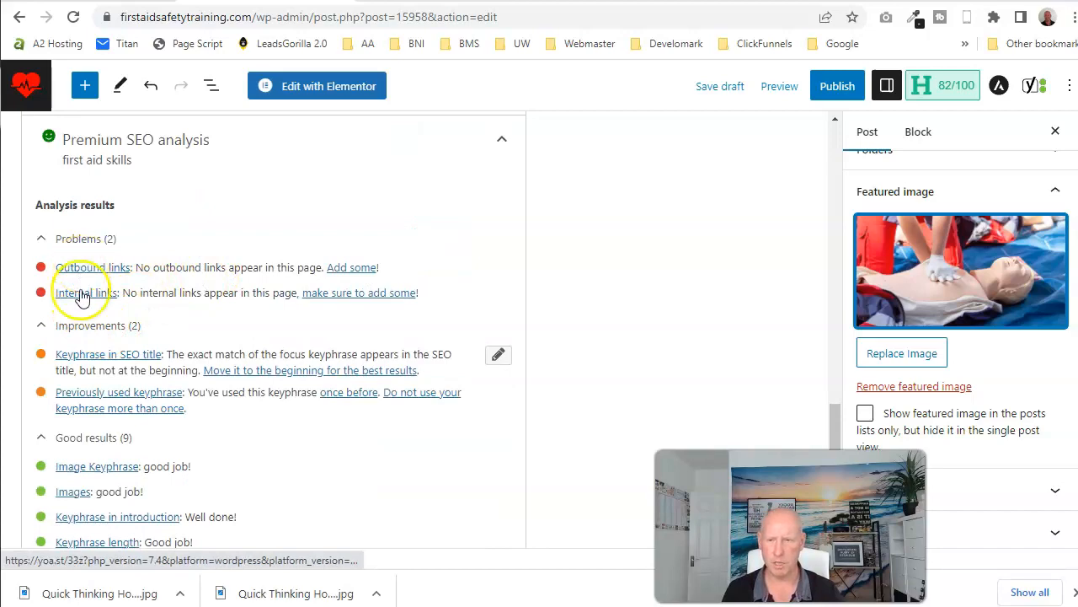
Link "everyday heroes like you and me" in the conclusion to an internal page found by searching for "emergency first aid at work".
scroll(185, 169, up, 1)
scroll(186, 148, up, 15)
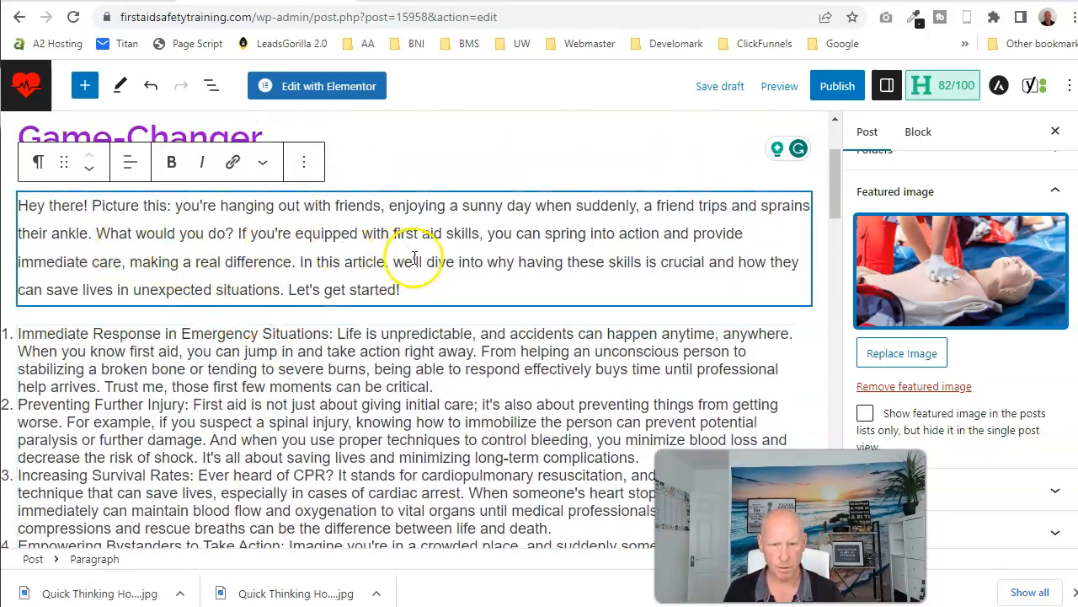
scroll(405, 261, down, 8)
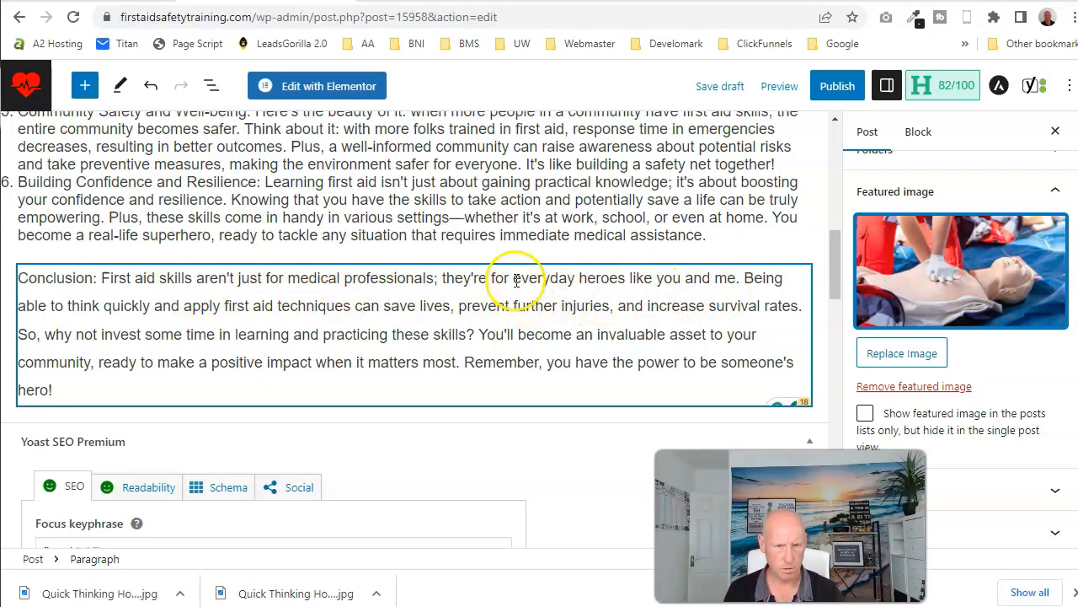
drag(516, 280, 723, 281)
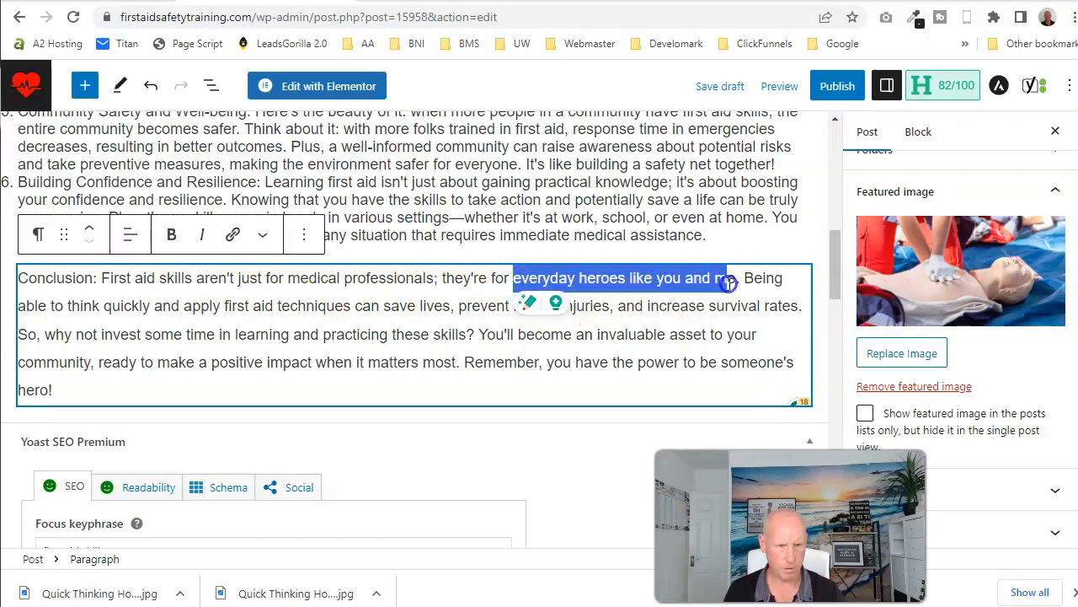
click(230, 238)
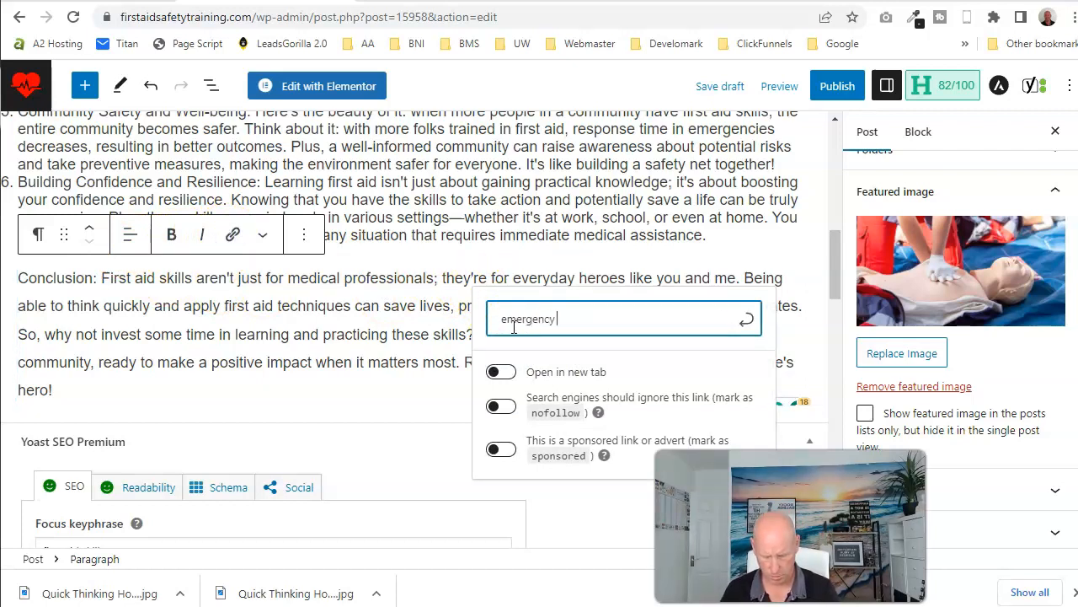
text(emergency first aid a)
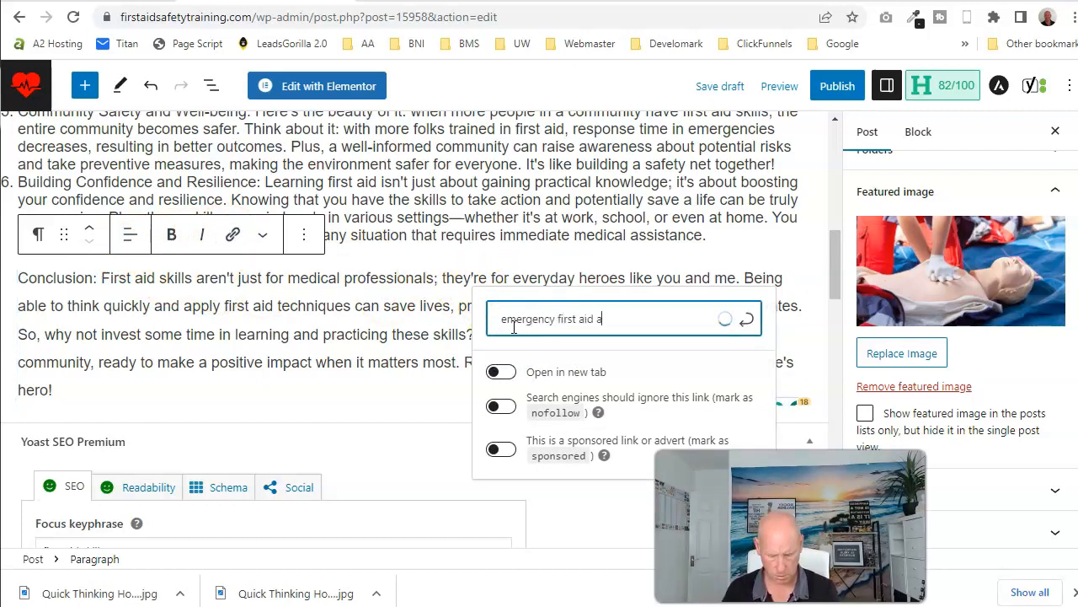
text(t work)
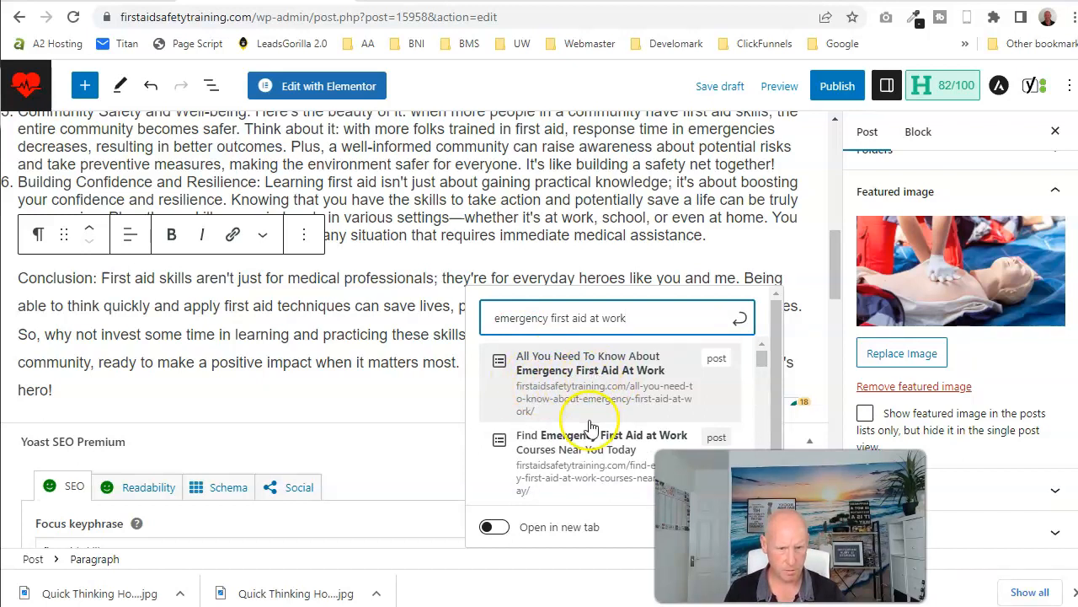
scroll(590, 428, down, 5)
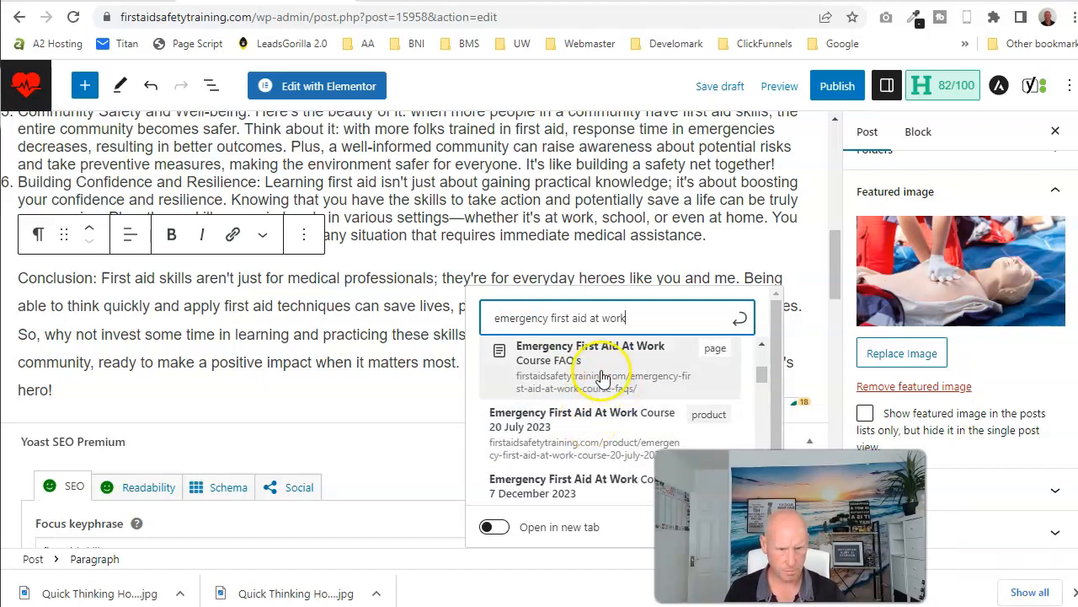
scroll(596, 438, down, 5)
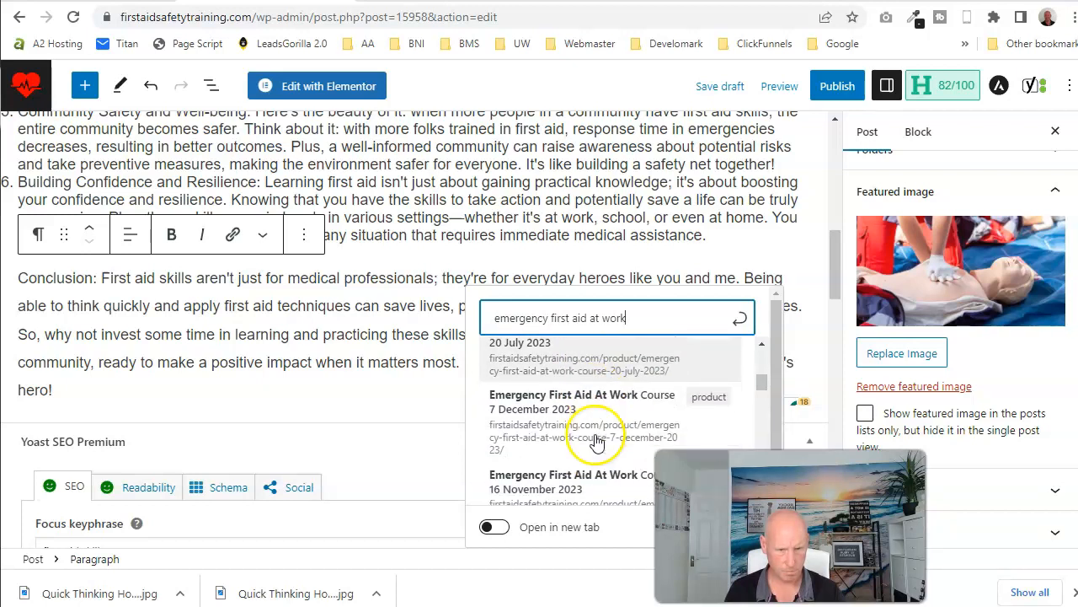
scroll(597, 438, up, 8)
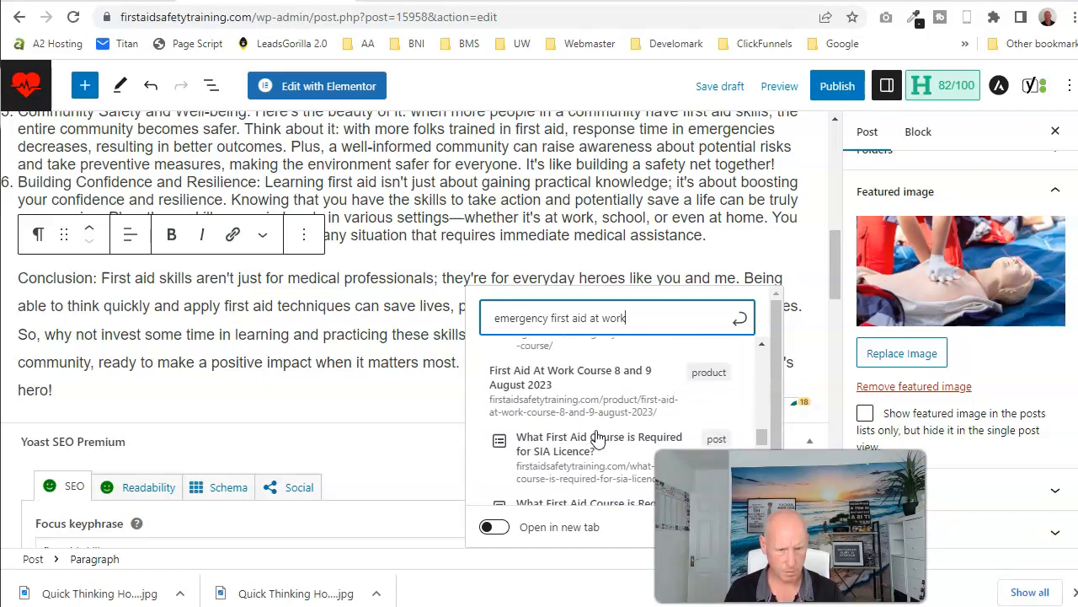
click(557, 387)
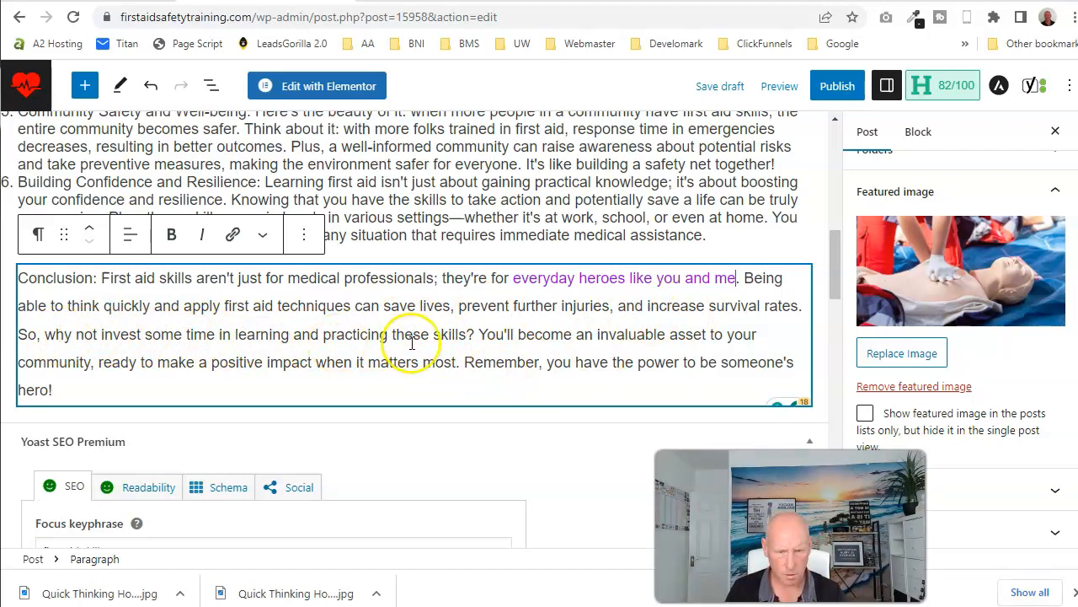
Select "learning and practicing these skills" in the conclusion, then open Google Business Profile Manager in a new tab under the other Google account.
drag(449, 335, 236, 333)
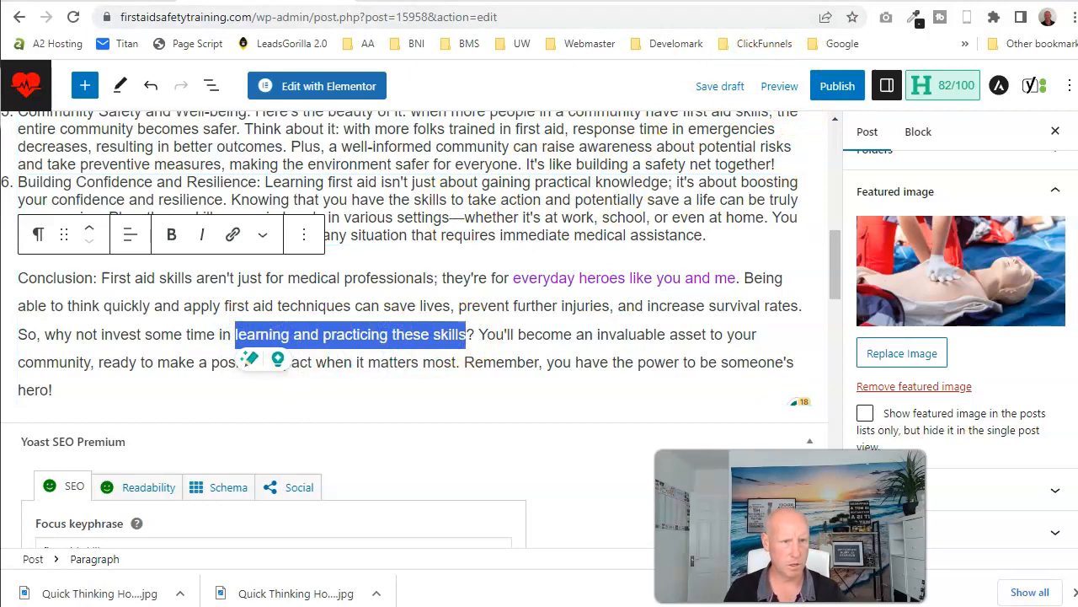
key(ctrl+t)
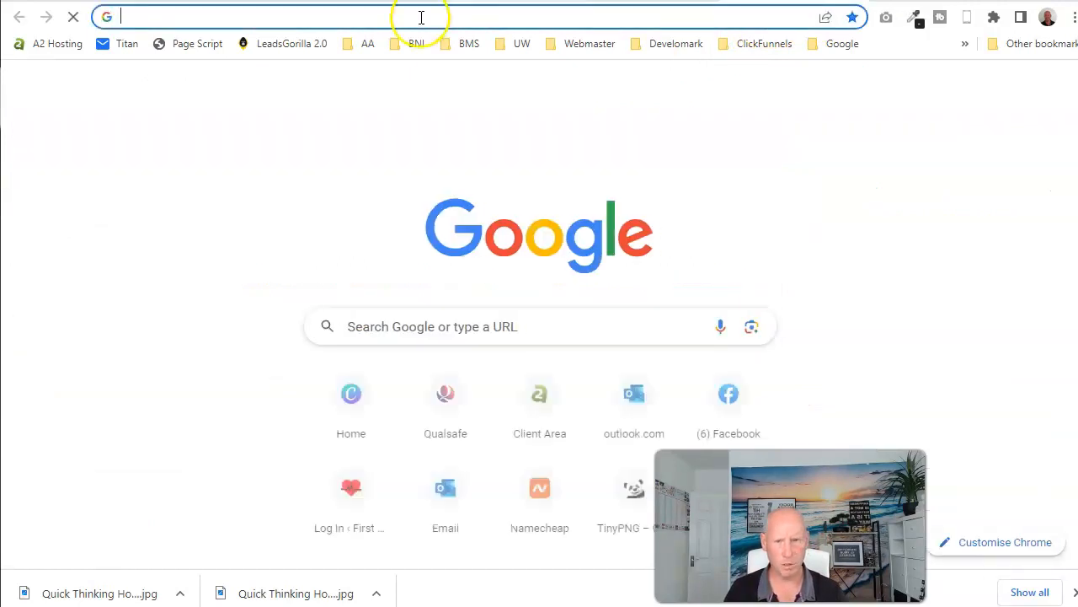
click(572, 49)
click(600, 70)
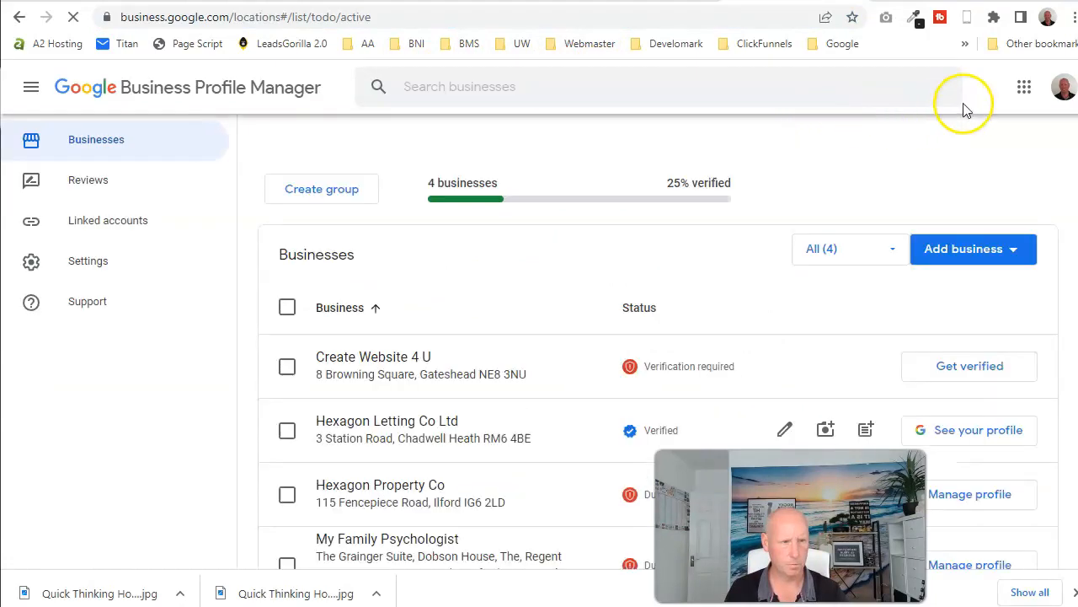
click(1060, 87)
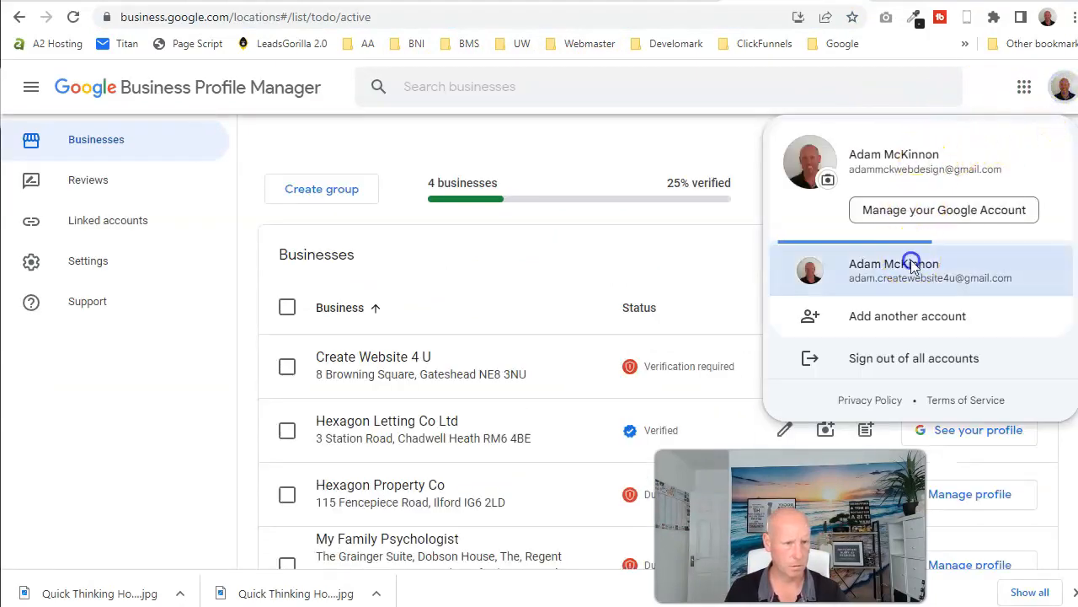
click(905, 260)
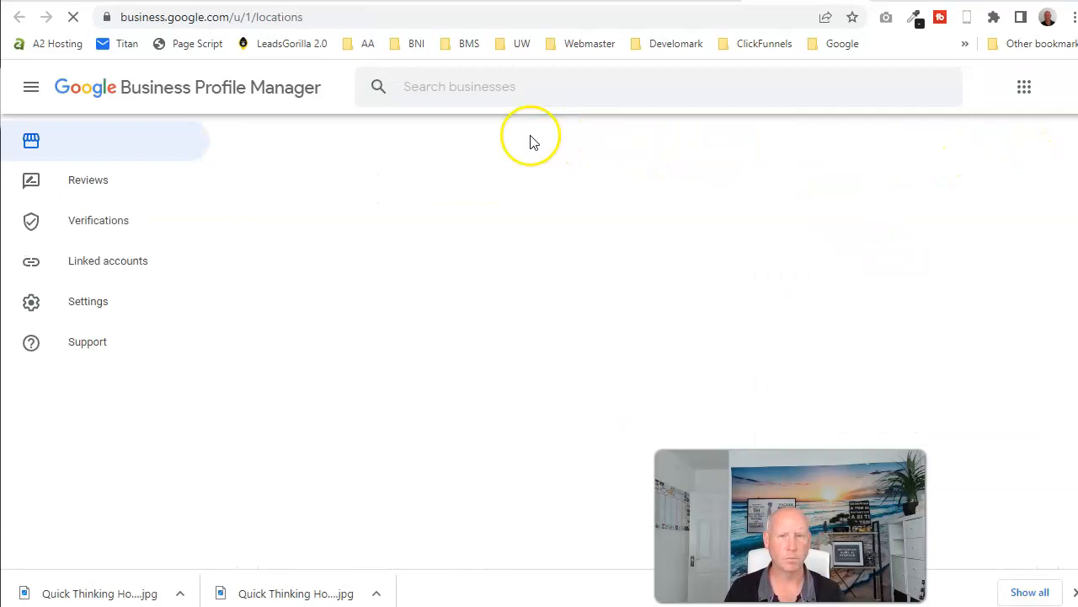
Open the First Aid and Safety Training business profile, view it on Google Maps and copy its sharing link.
scroll(464, 284, down, 10)
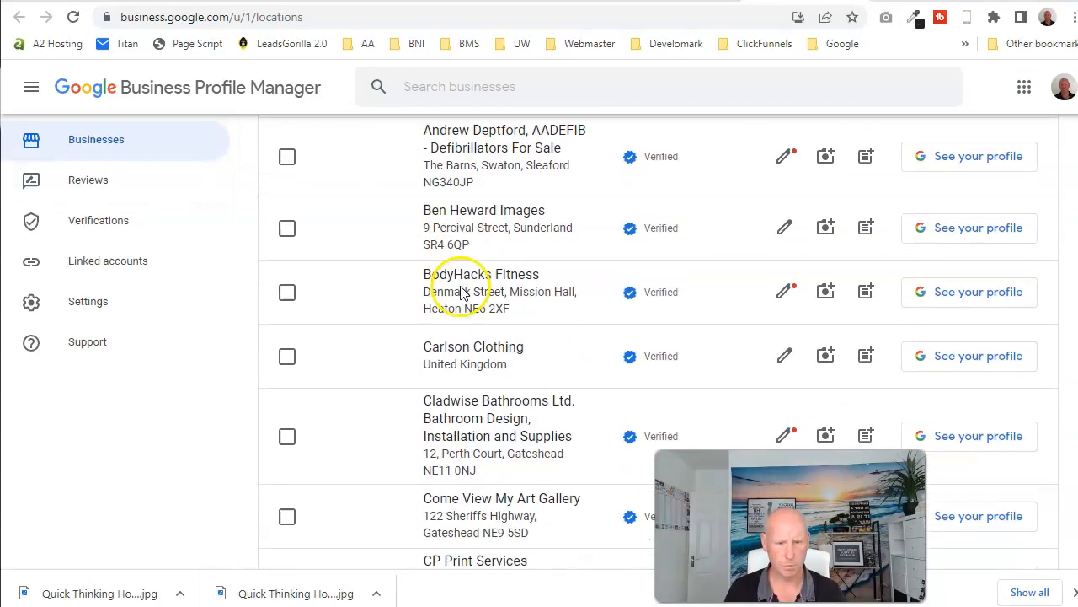
scroll(483, 291, down, 4)
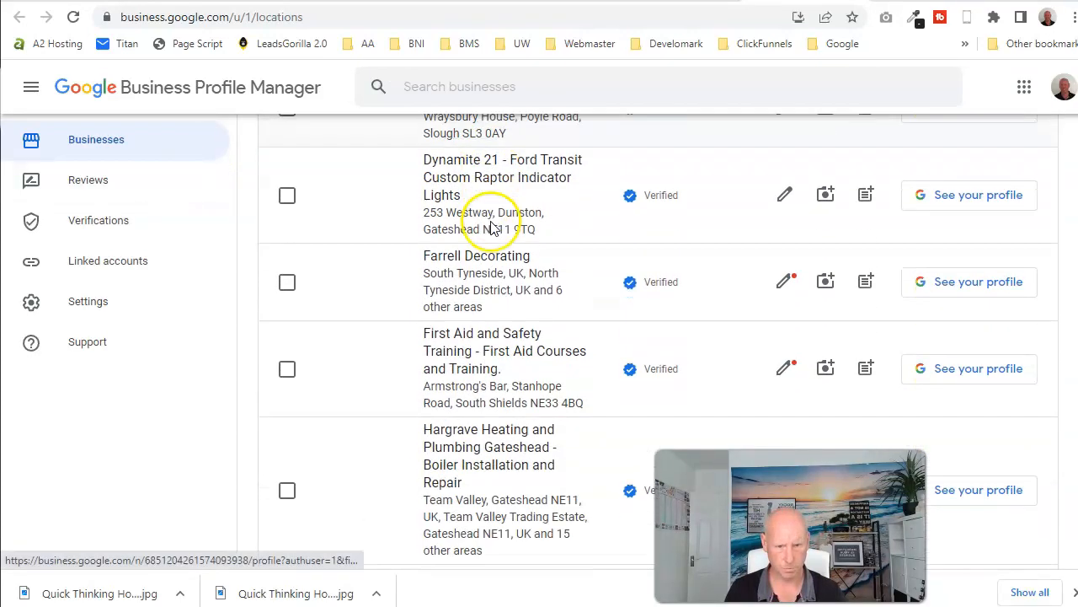
click(482, 260)
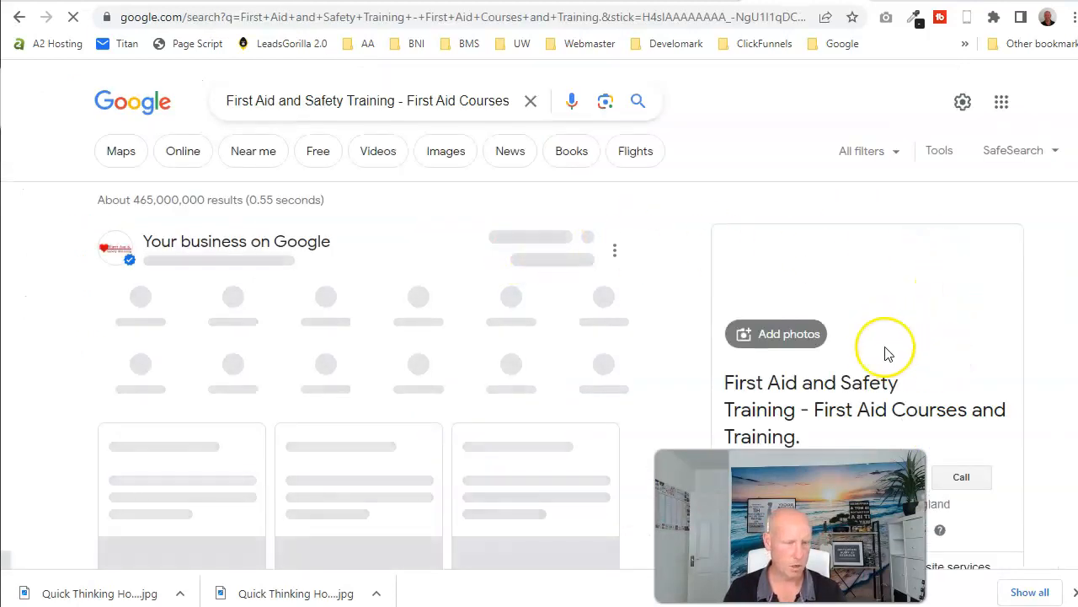
click(956, 266)
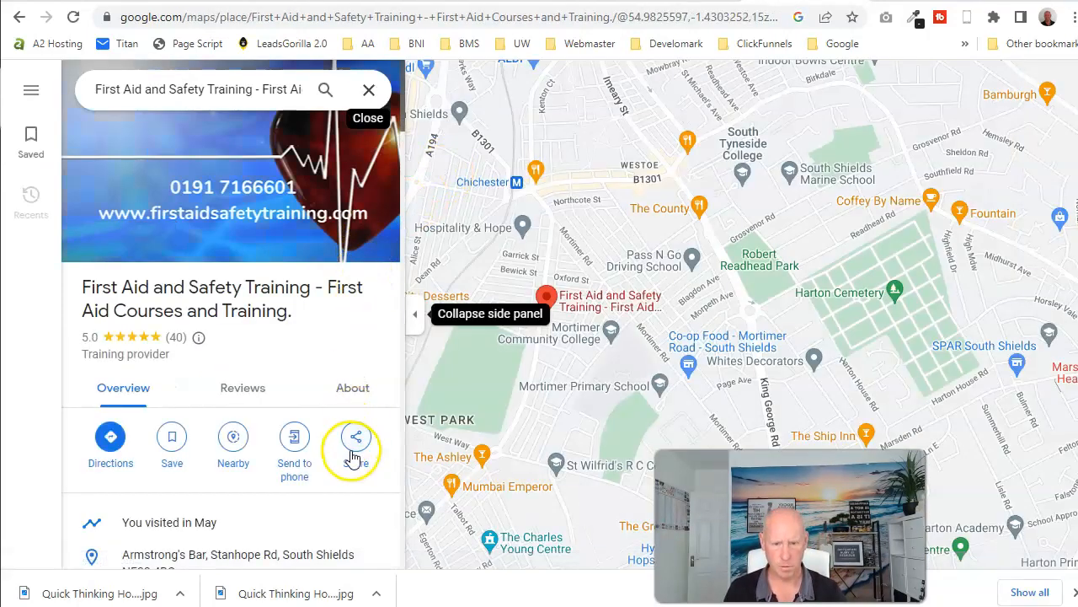
click(356, 451)
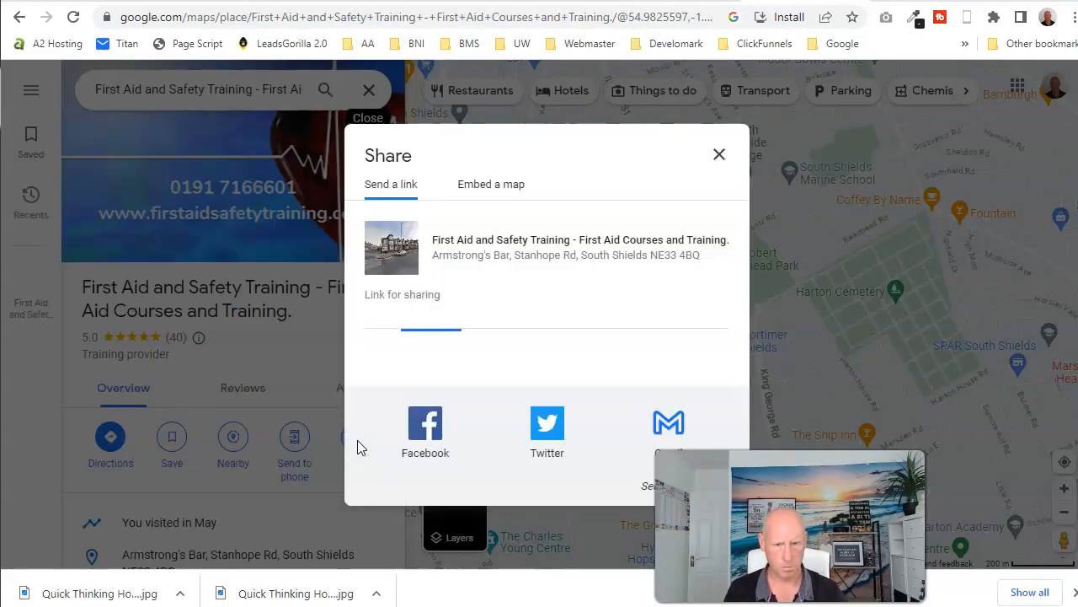
click(728, 320)
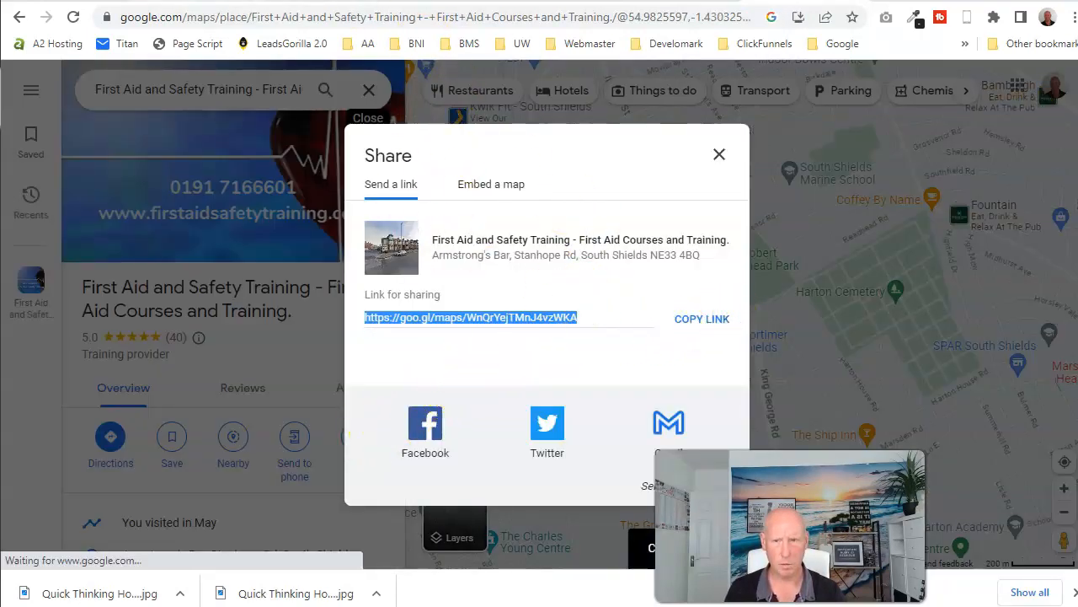
Back in the WordPress post, add the copied Google Maps link to the selected text "learning and practicing these skills".
key(ctrl+Tab)
click(234, 241)
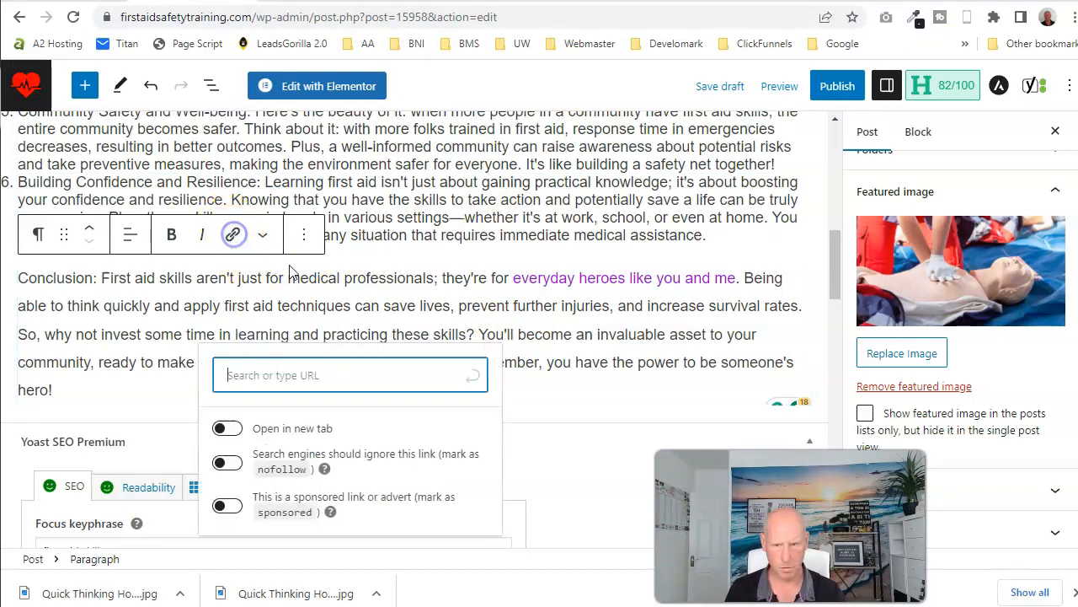
right_click(353, 375)
click(392, 510)
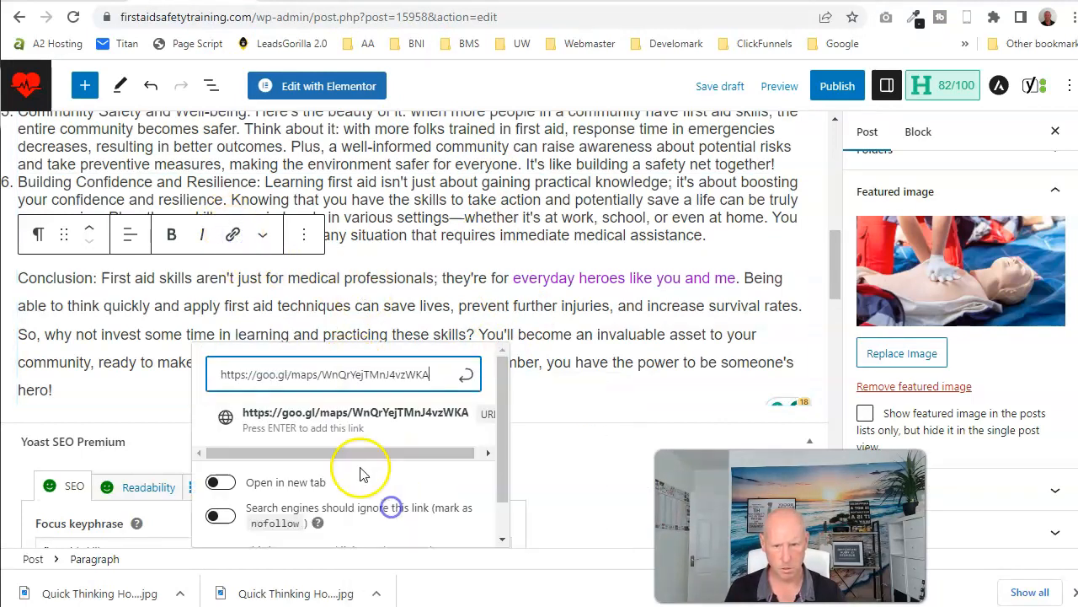
click(460, 372)
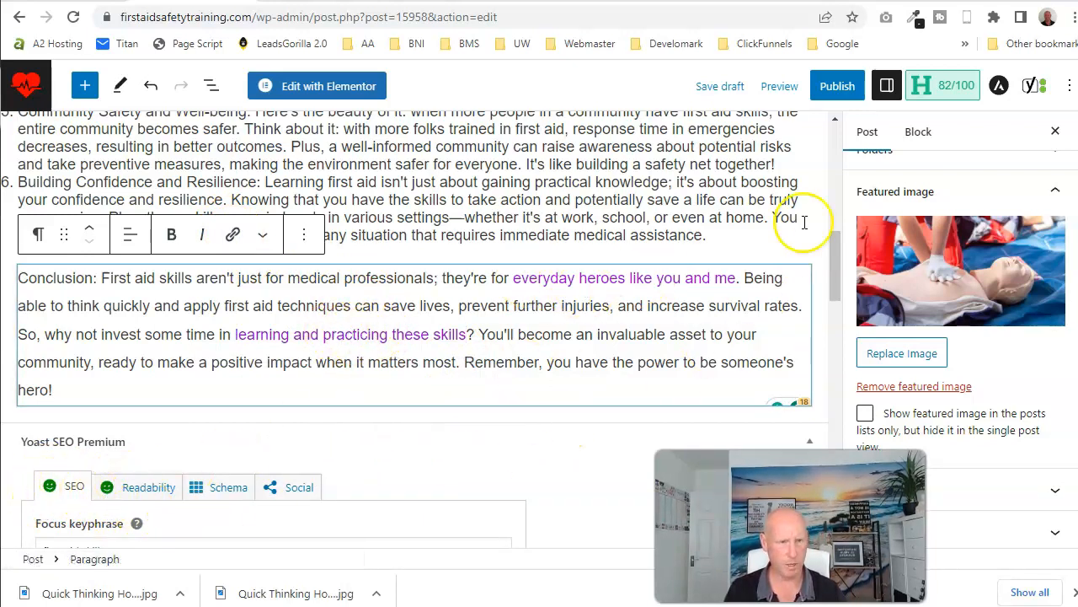
Publish the post immediately with public visibility.
click(847, 87)
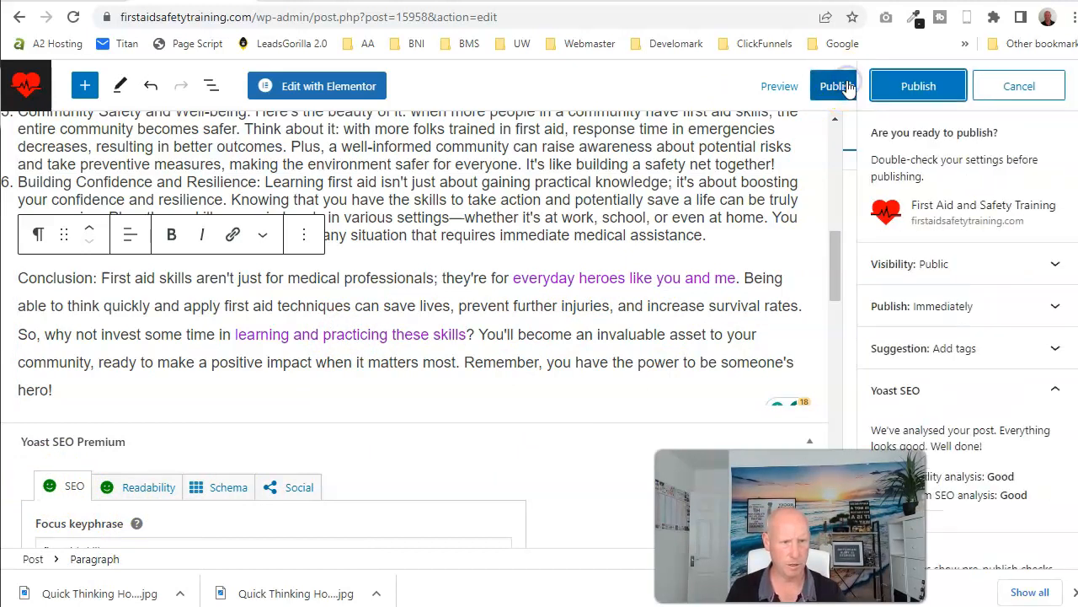
click(898, 97)
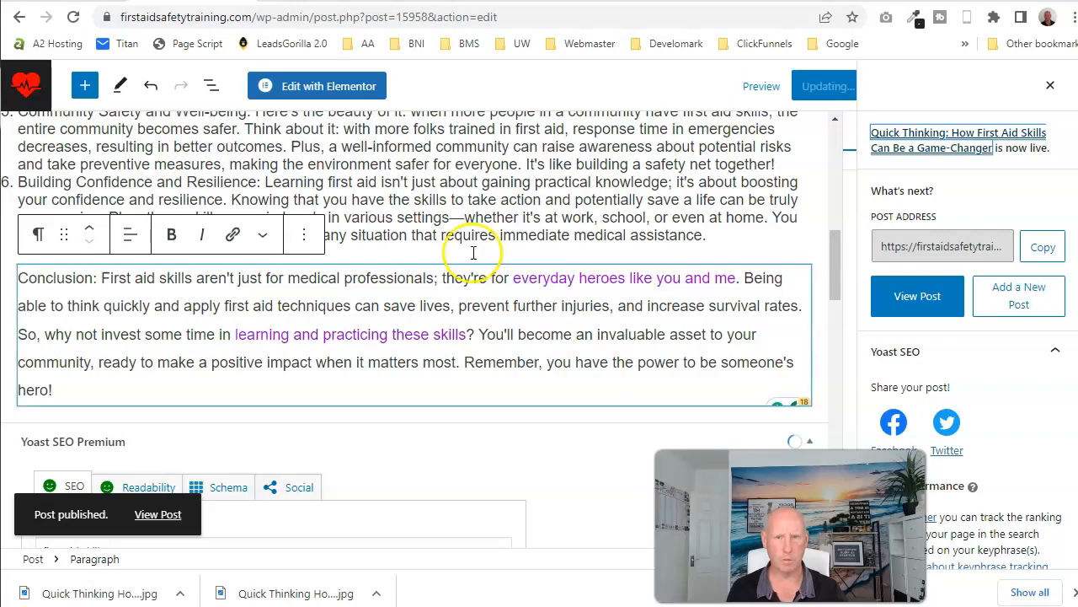
click(52, 1)
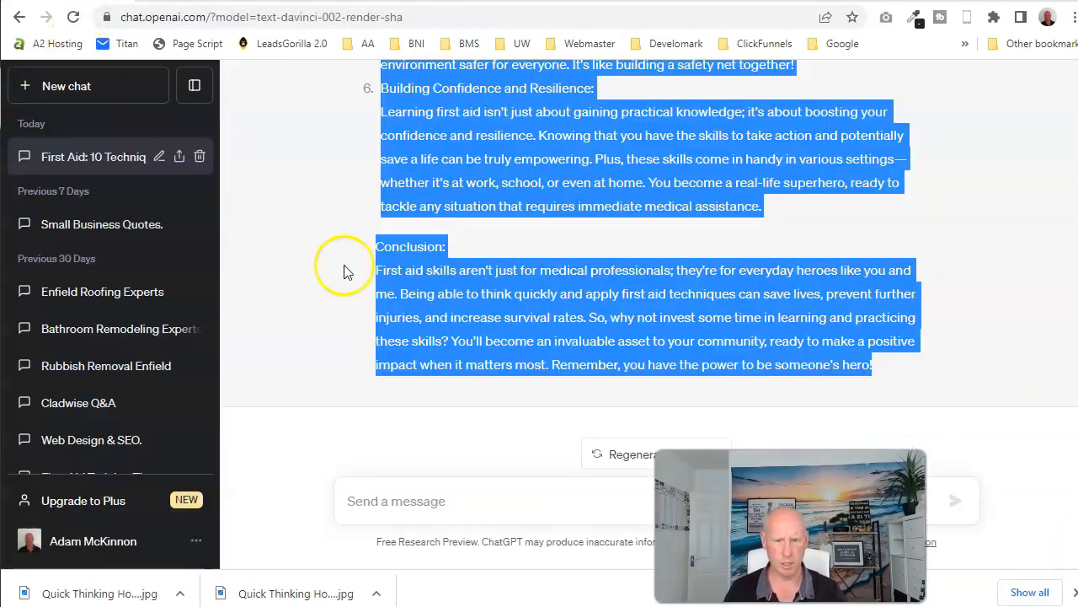
scroll(272, 306, up, 15)
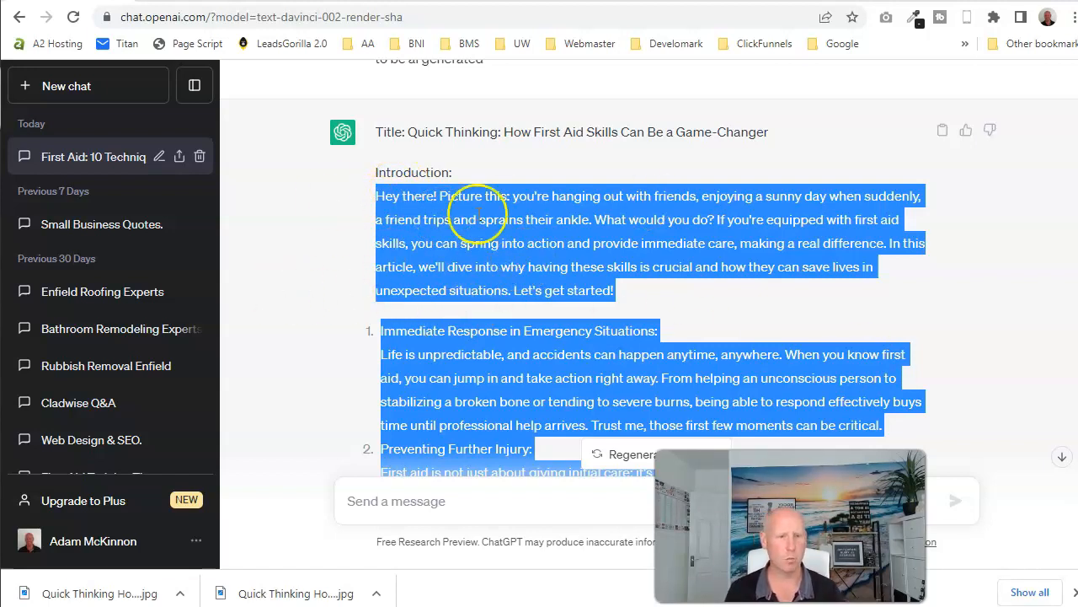
drag(851, 514, 574, 92)
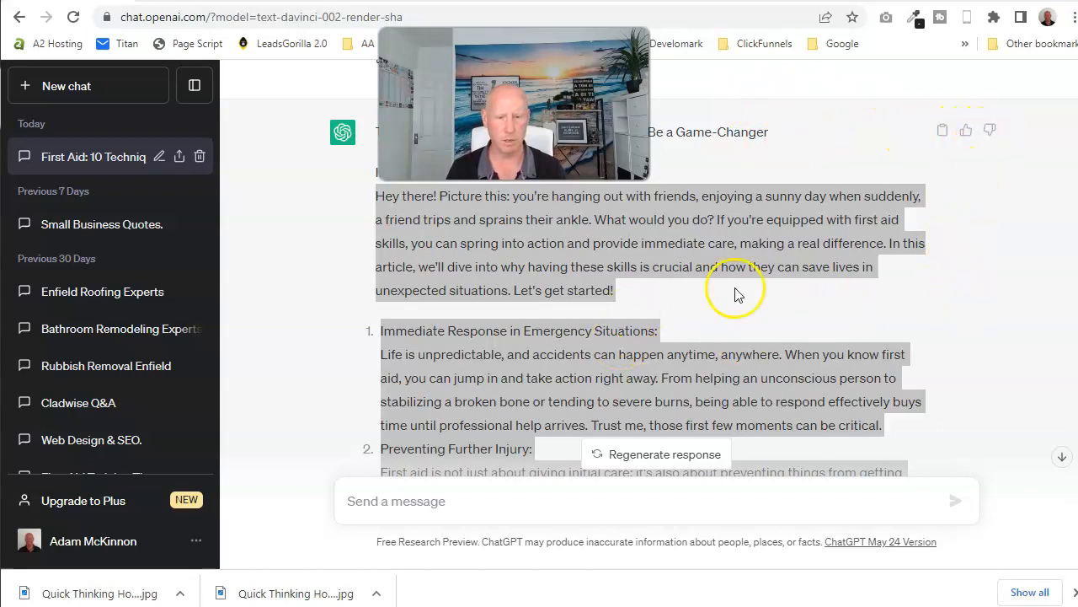
click(1003, 291)
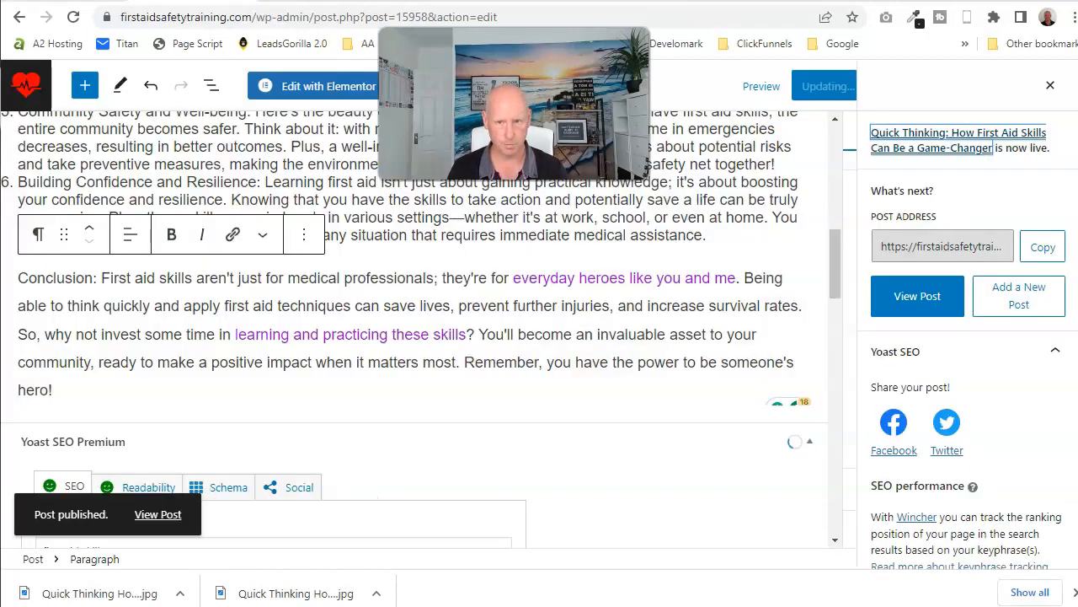
Copy the published post's address and open the live article in a new browser tab.
click(1041, 249)
key(ctrl+t)
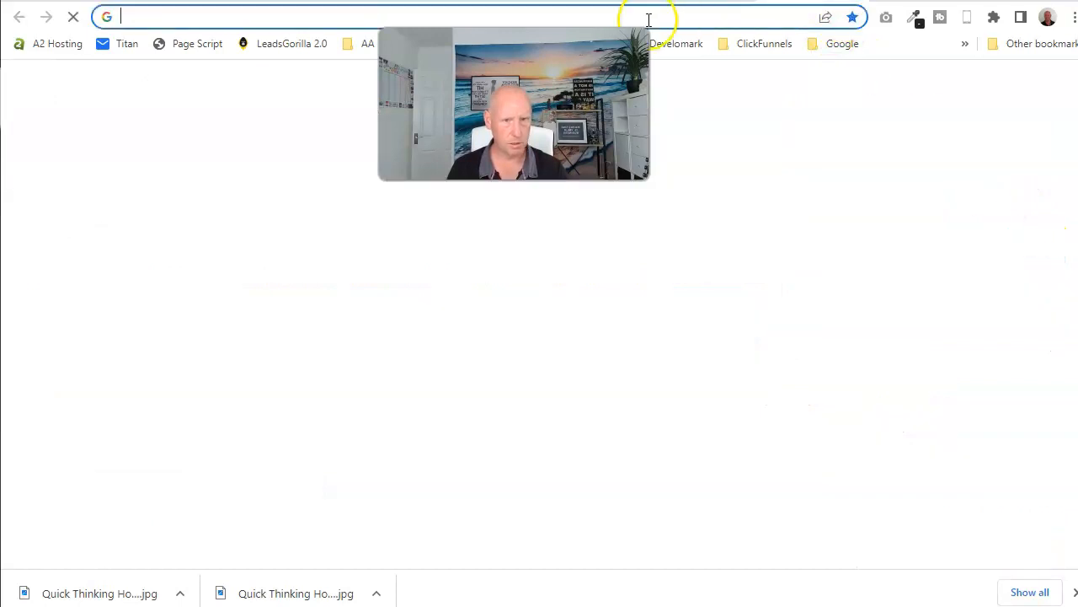
click(446, 15)
right_click(445, 14)
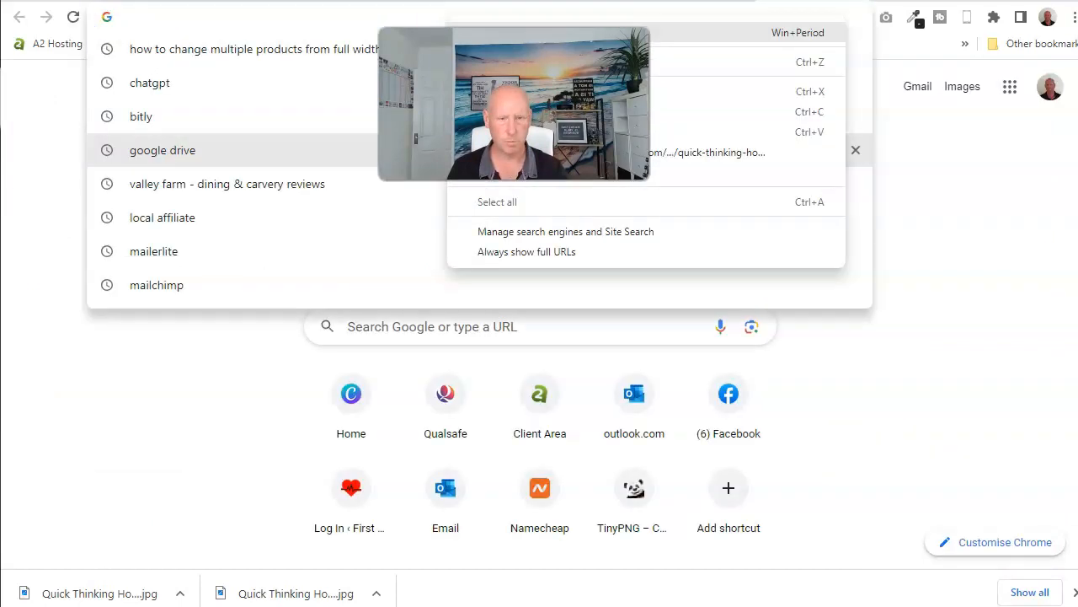
right_click(136, 17)
click(192, 134)
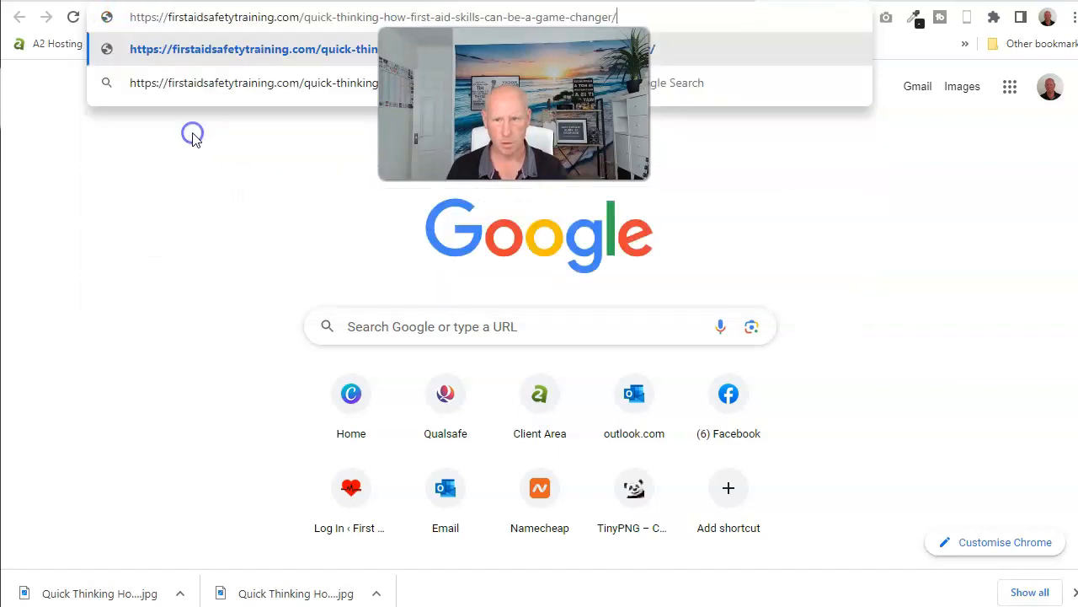
key(Return)
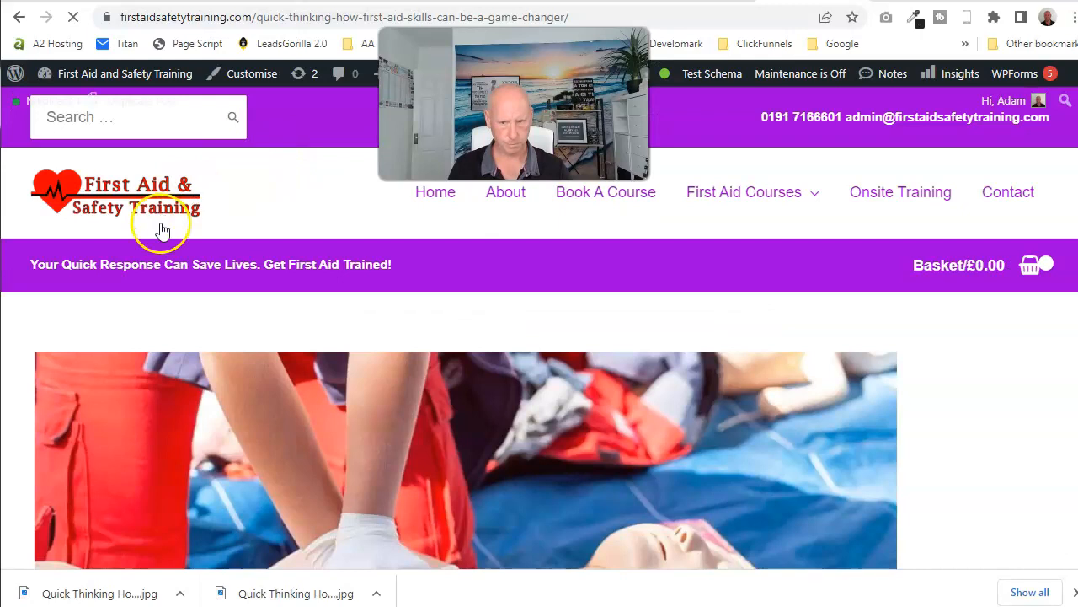
Examine the live article's featured image, text, conclusion links and comment section.
scroll(669, 247, down, 5)
scroll(801, 295, down, 15)
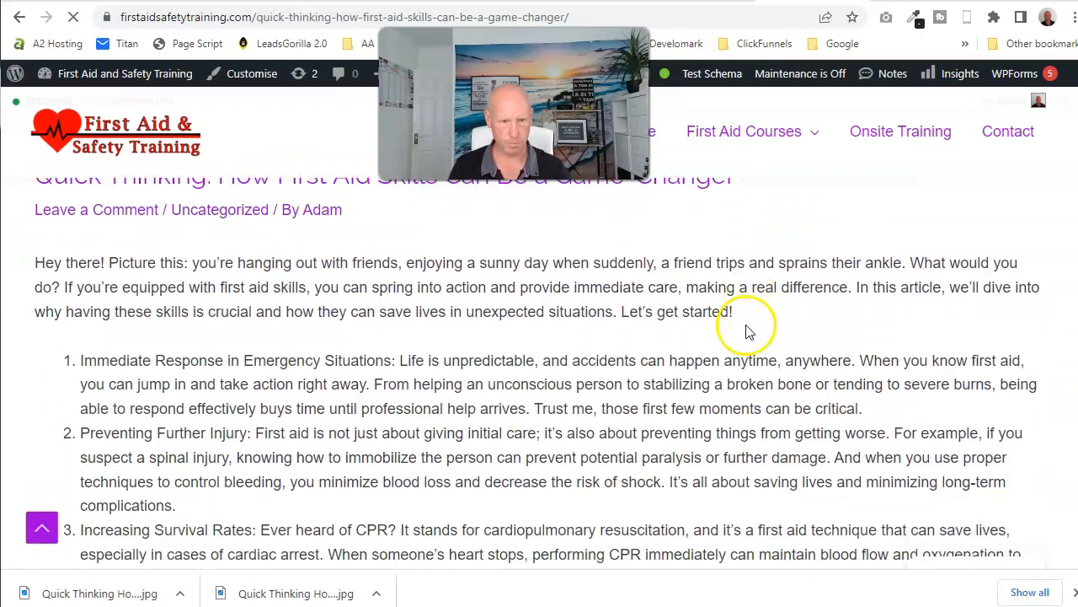
scroll(747, 325, down, 1)
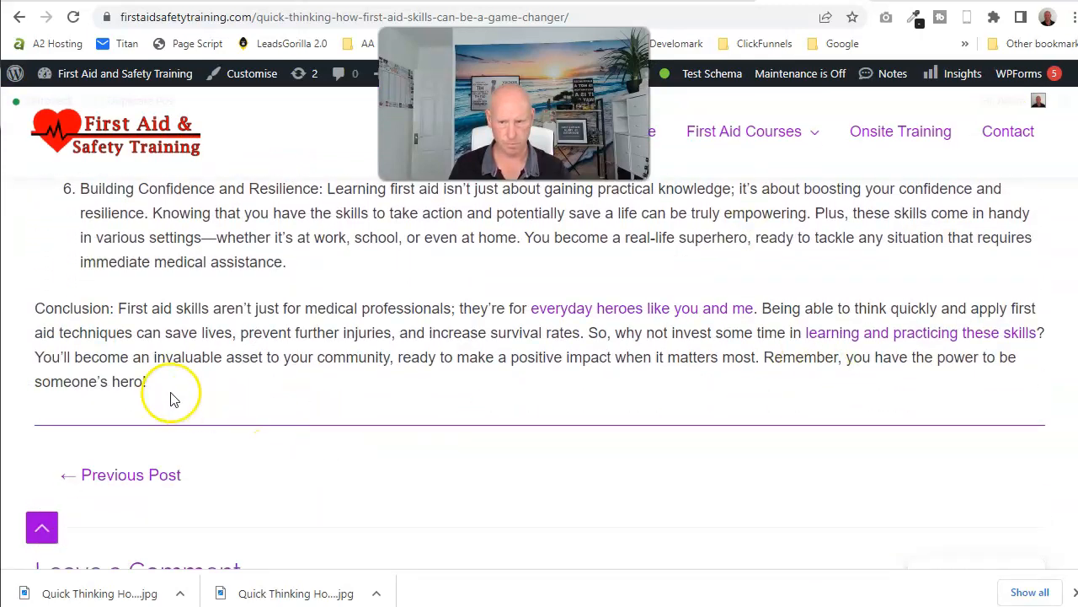
scroll(316, 379, down, 7)
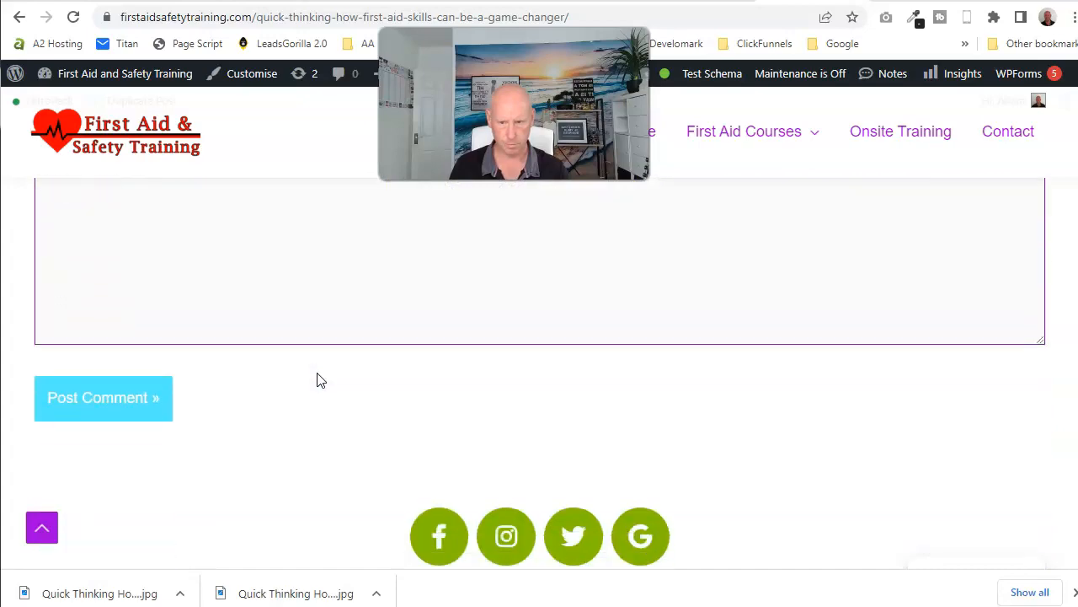
scroll(315, 380, up, 20)
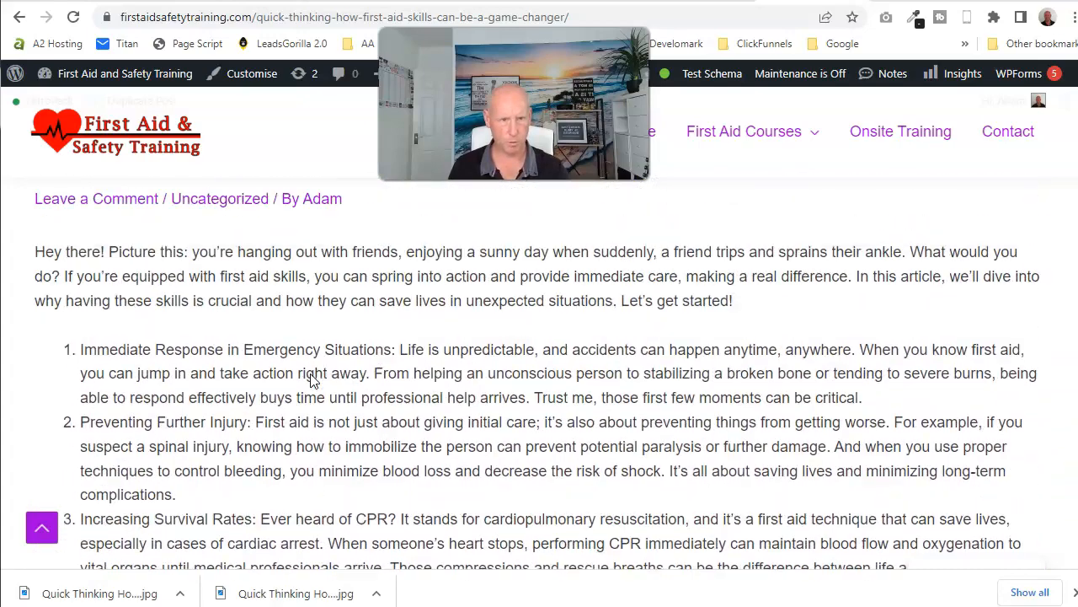
scroll(498, 367, up, 8)
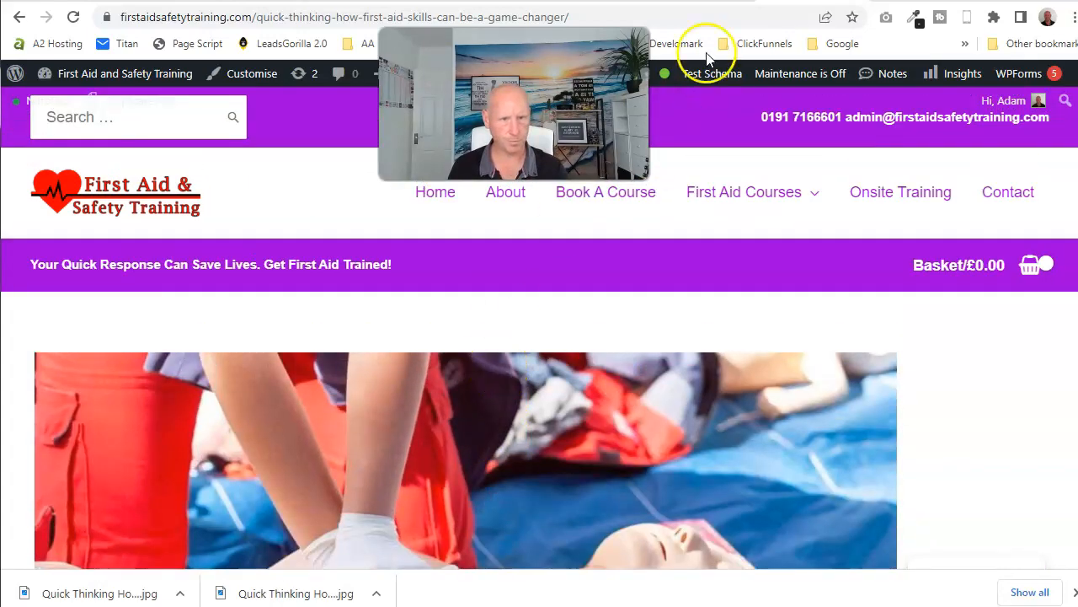